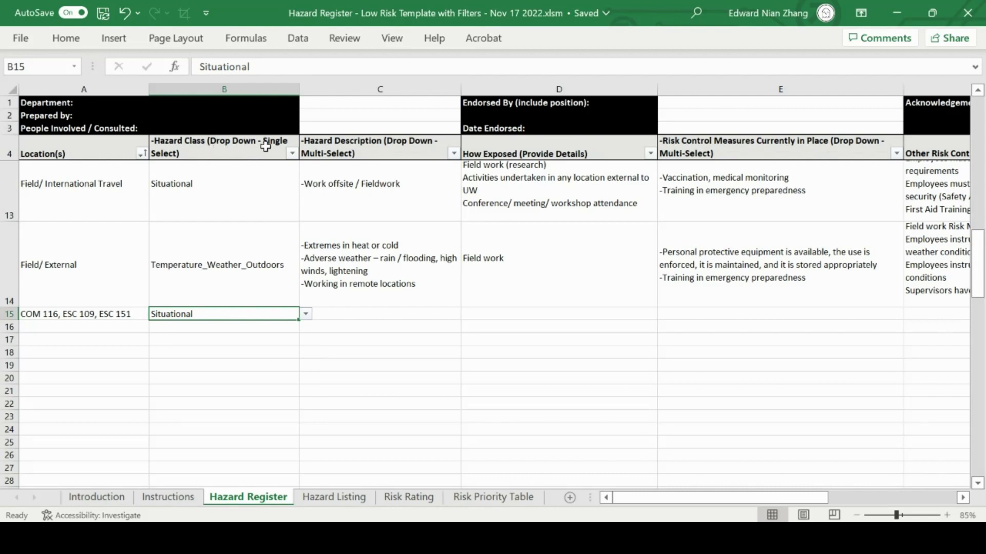
Set the hazard class of row 15 to Chemical and consult the Chemical section of the Hazard Listing sheet.
click(306, 315)
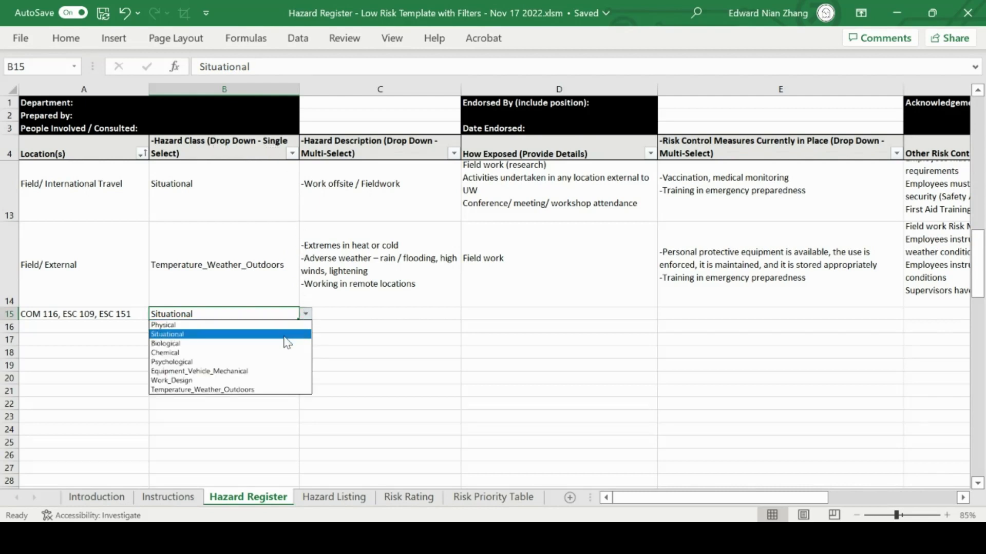
click(275, 354)
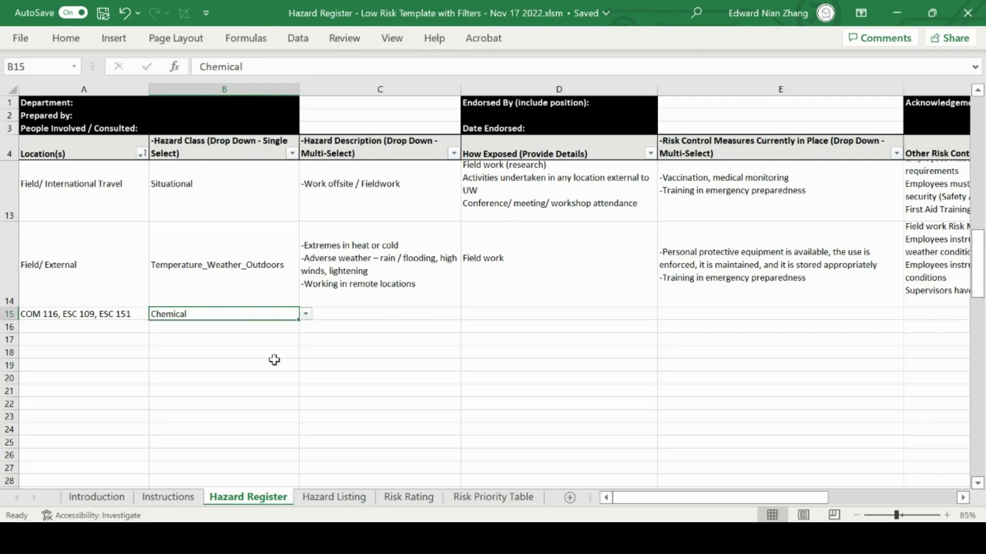
click(321, 498)
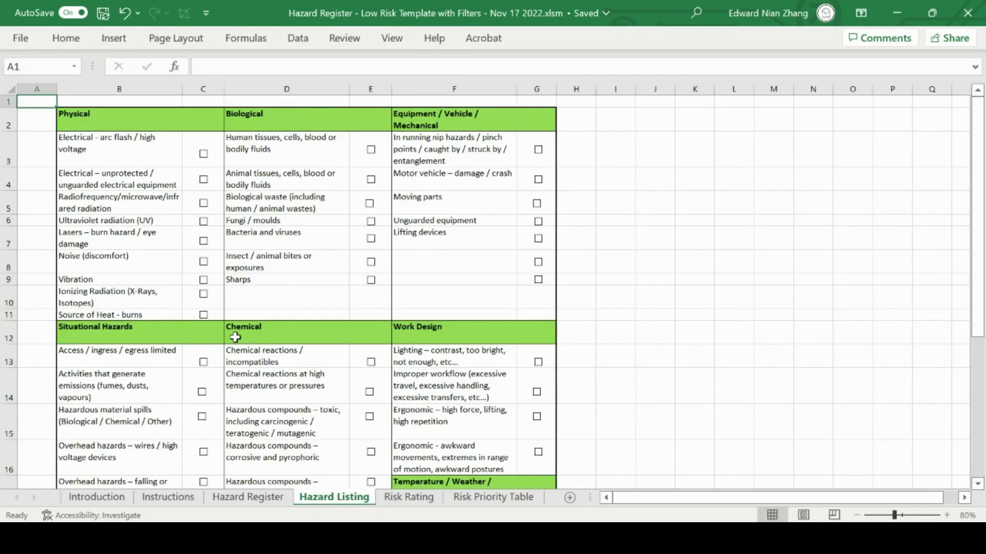
click(250, 501)
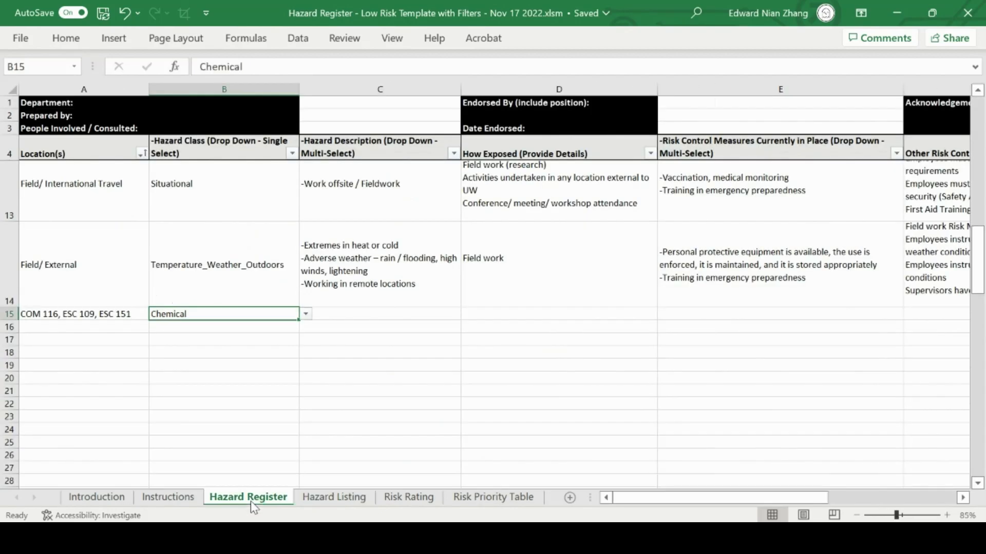
Add the hazard descriptions "Chemical reactions / incompatibles" and "Chemical reactions at high temperatures or pressures" to row 15.
click(459, 314)
click(468, 314)
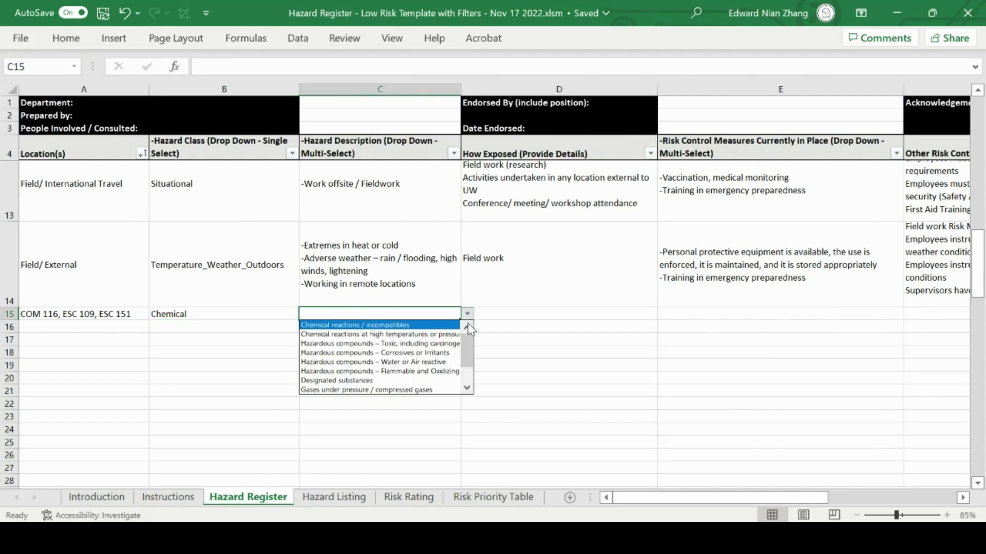
mouse_move(469, 350)
mouse_down()
mouse_move(468, 362)
mouse_move(469, 345)
mouse_up()
click(448, 326)
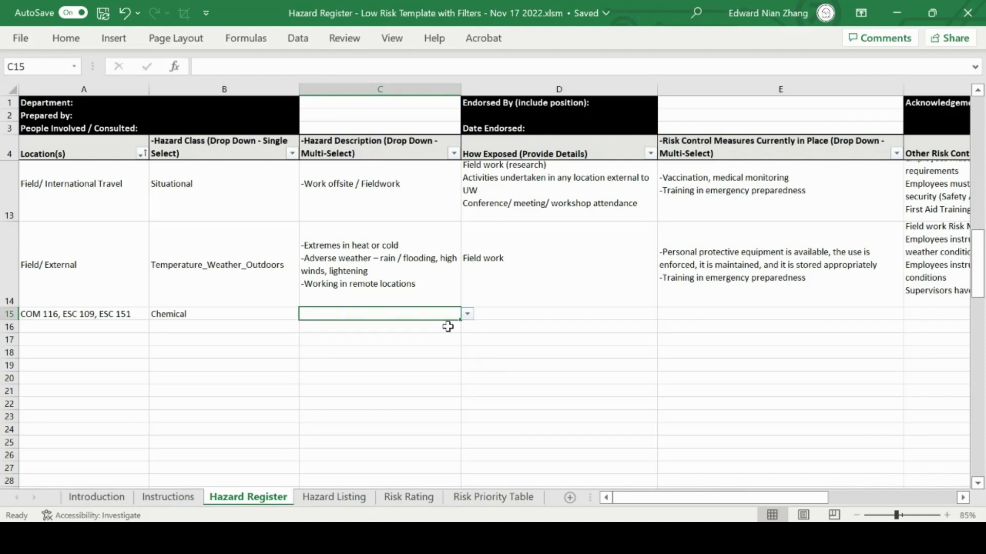
click(467, 314)
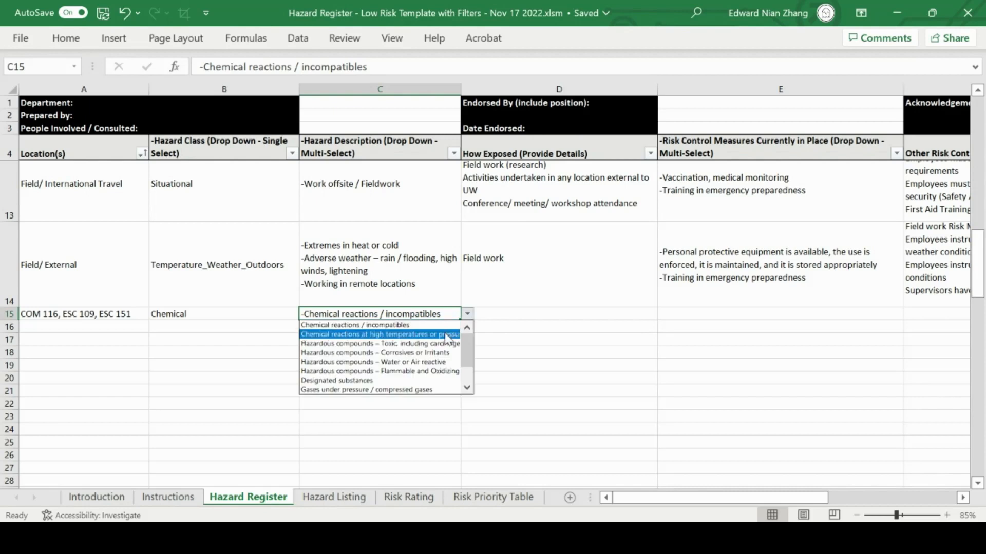
click(448, 335)
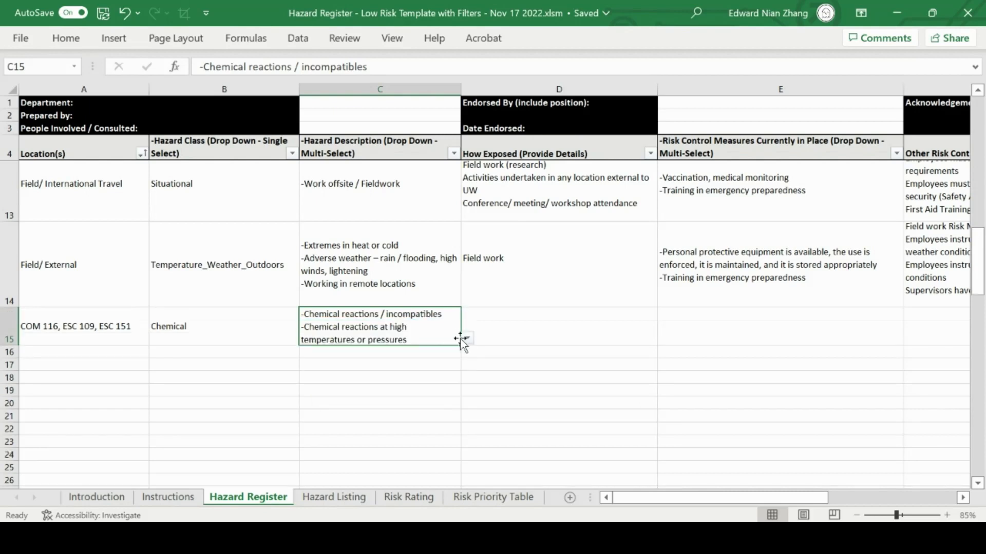
click(467, 339)
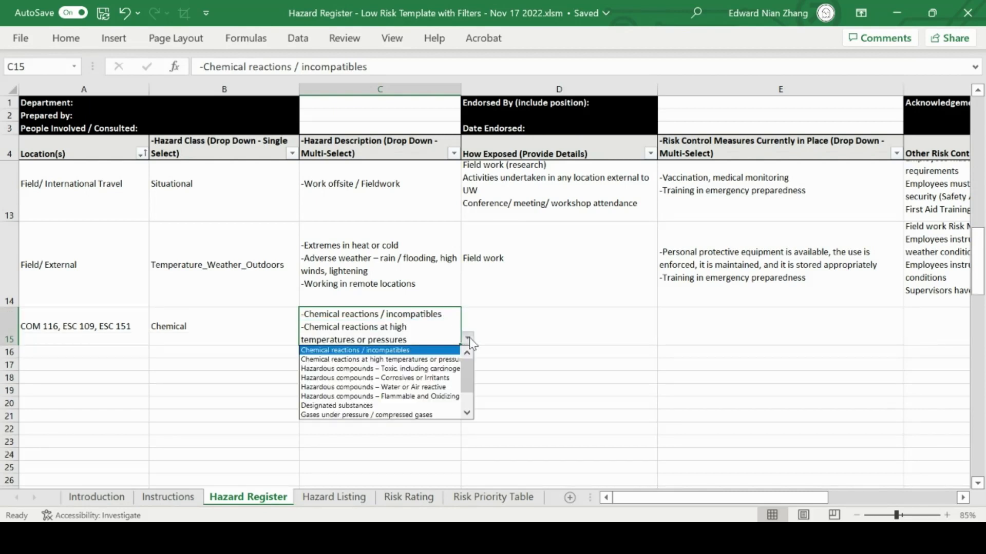
mouse_move(472, 366)
mouse_down()
mouse_move(471, 388)
mouse_move(471, 364)
mouse_up()
click(492, 349)
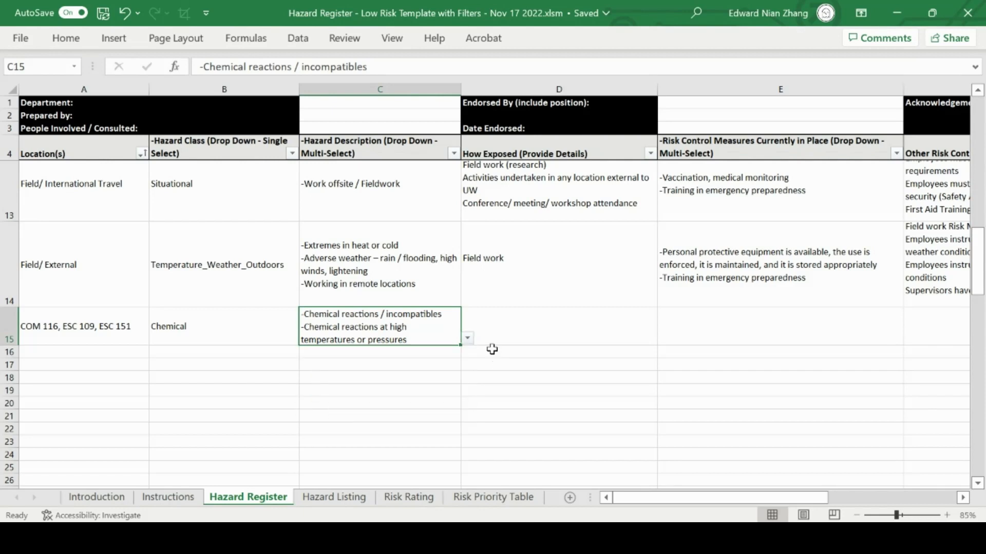
click(467, 339)
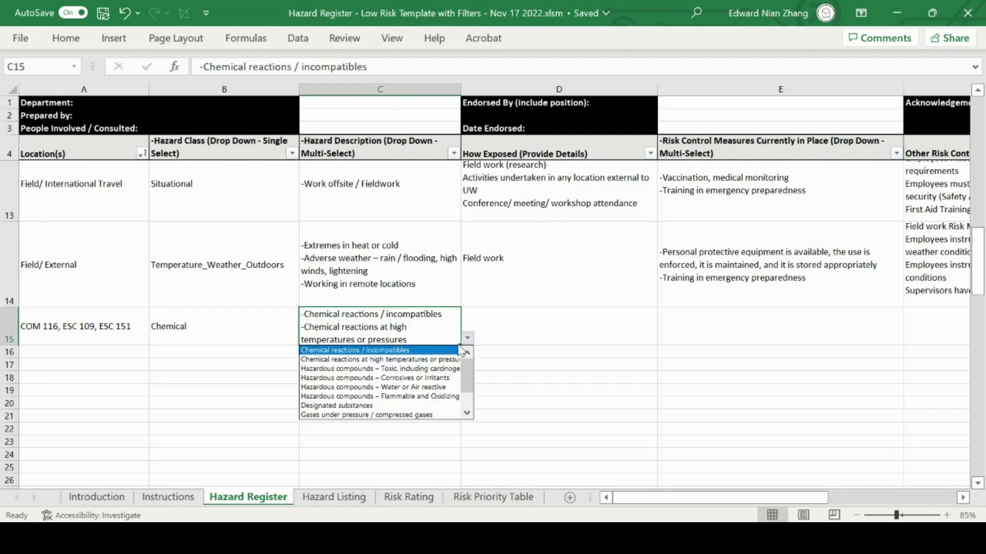
click(697, 356)
click(723, 336)
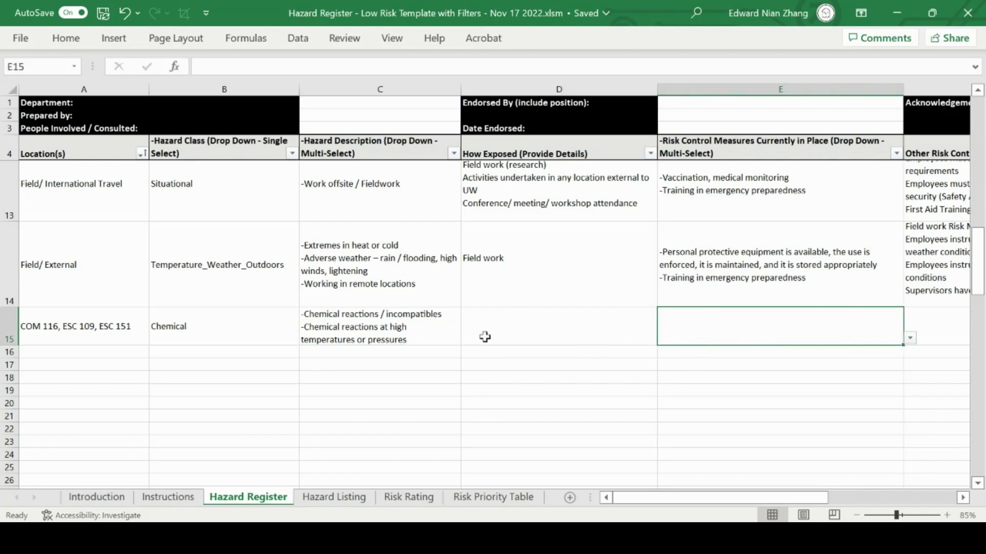
click(431, 334)
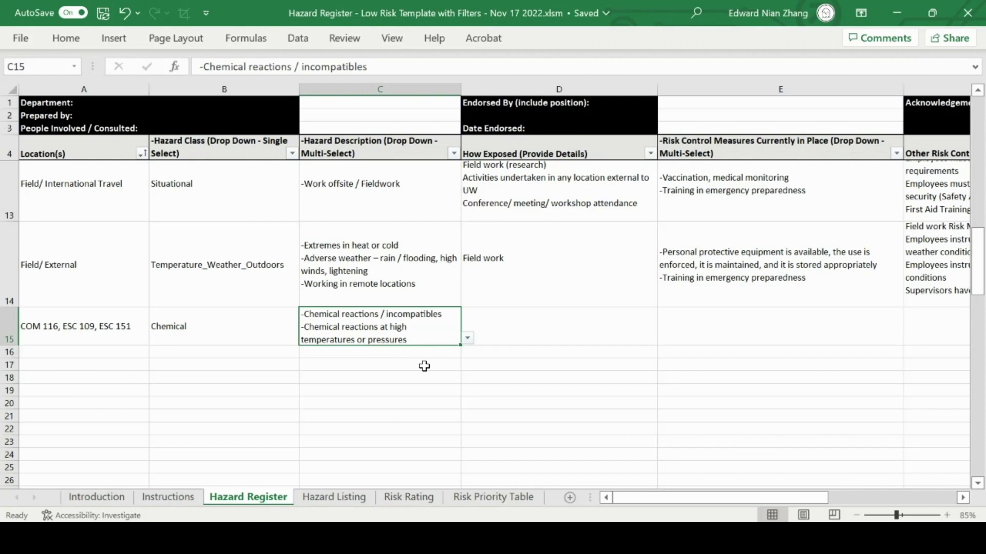
Try to change the hazard class of row 15 to Equipment_Vehicle_Mechanical.
click(256, 327)
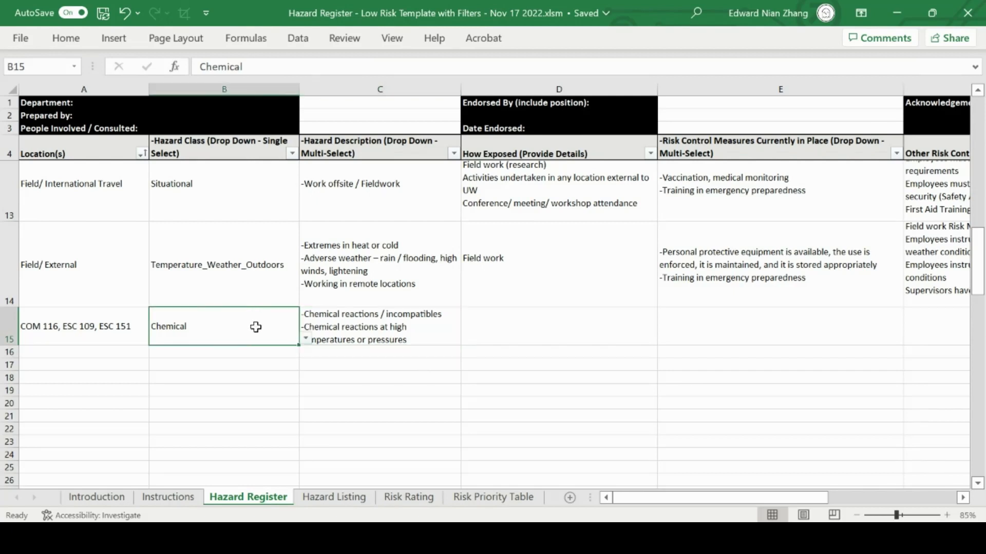
click(306, 339)
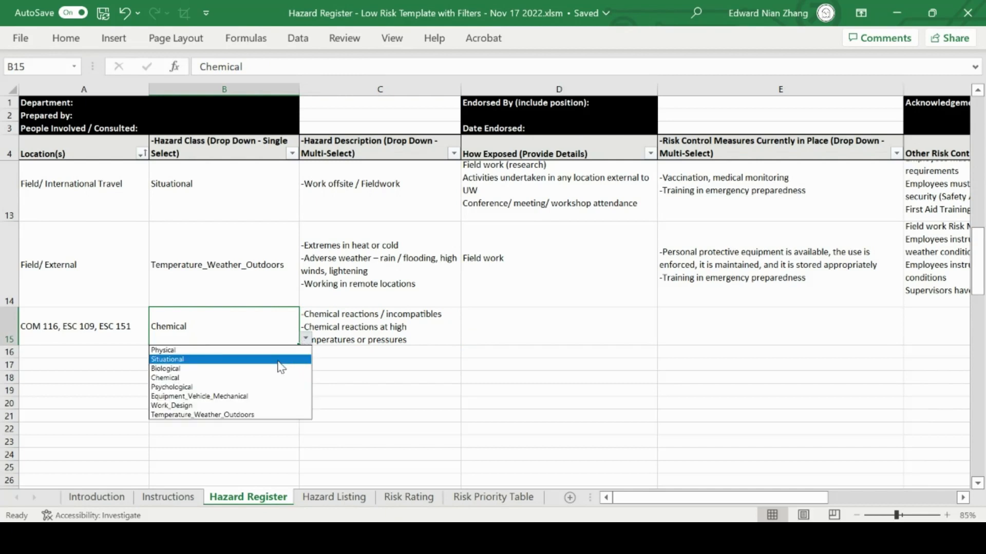
click(257, 397)
click(358, 389)
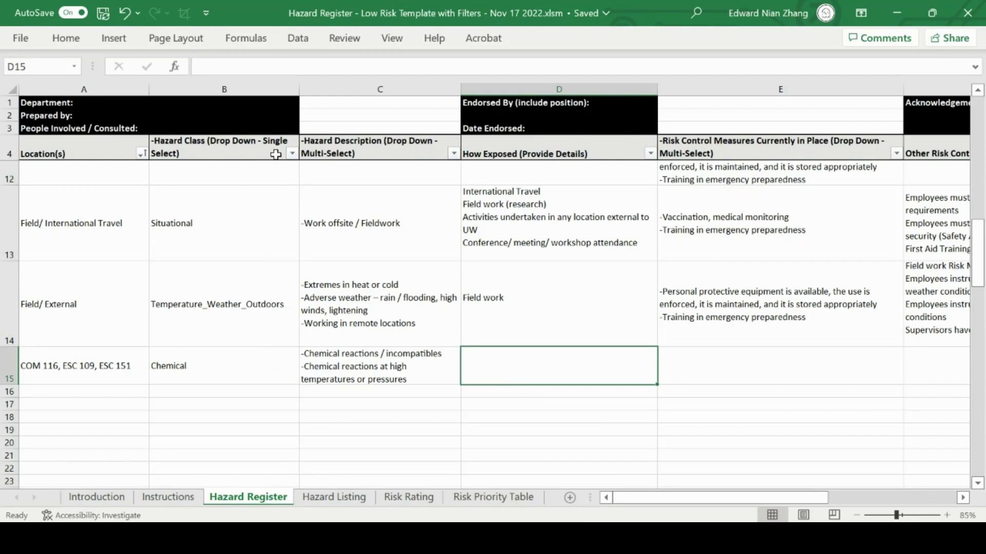
Filter the Hazard Class column to show only Situational hazards and look through the filtered rows.
click(292, 153)
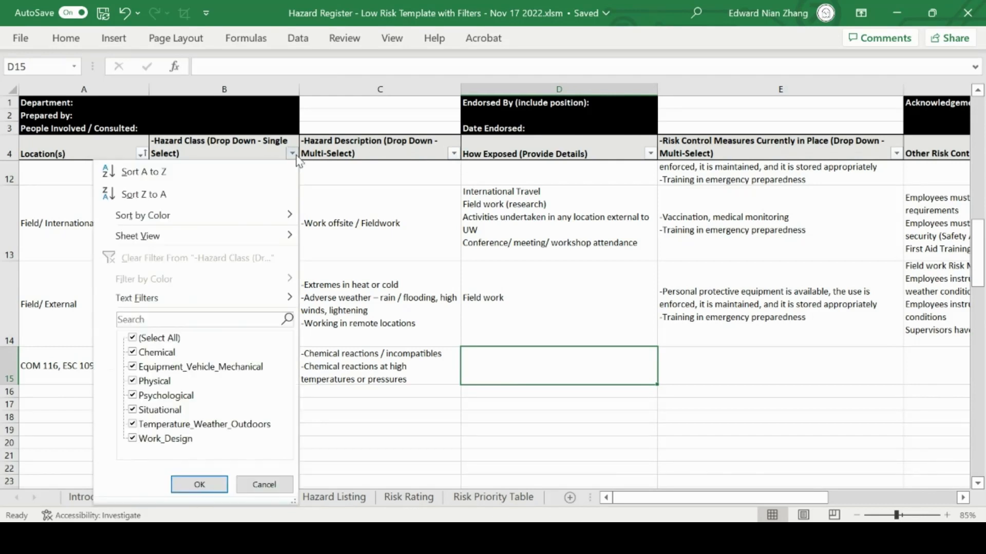
click(175, 338)
click(160, 409)
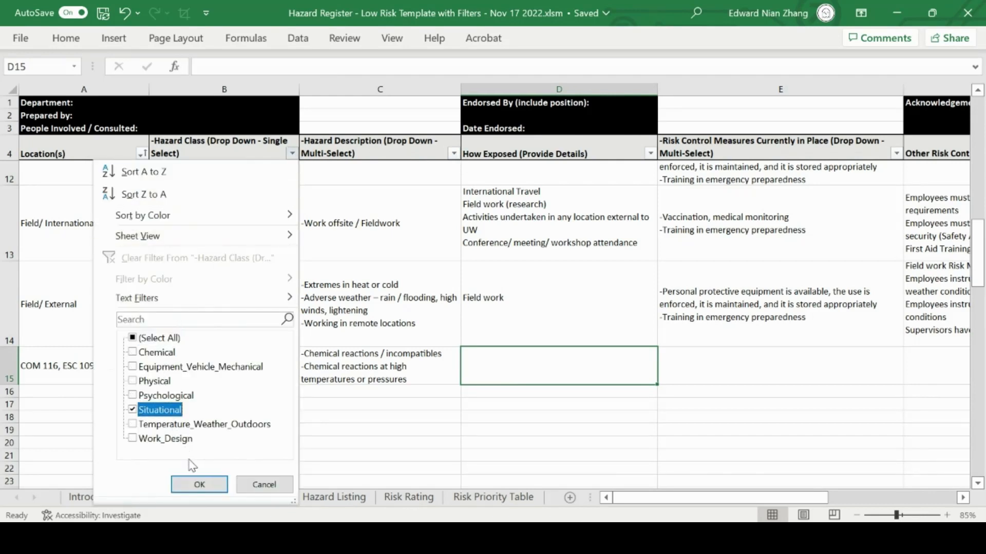
click(199, 485)
scroll(264, 204, up, 2)
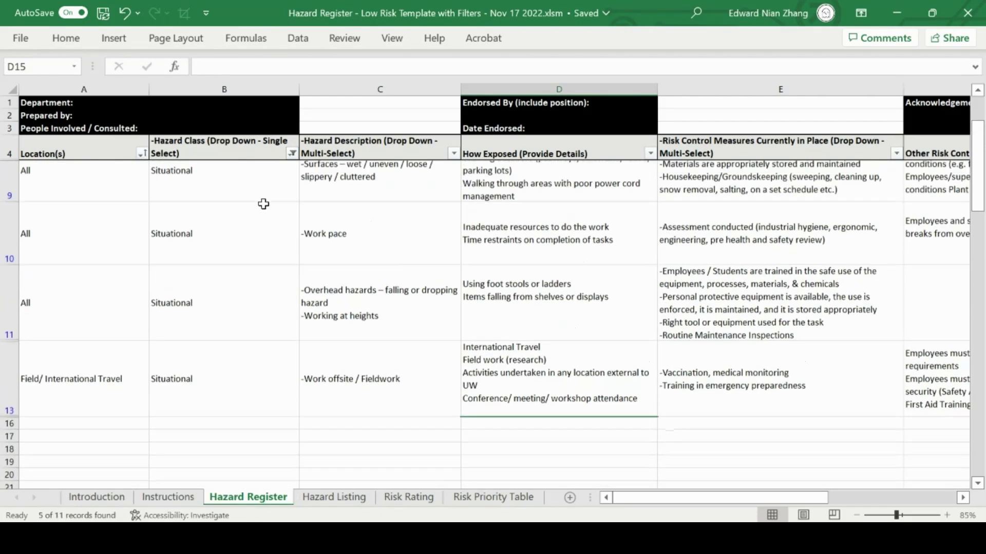
scroll(264, 205, down, 1)
Reset the Hazard Class filter to show all hazard classes again.
click(292, 153)
click(172, 338)
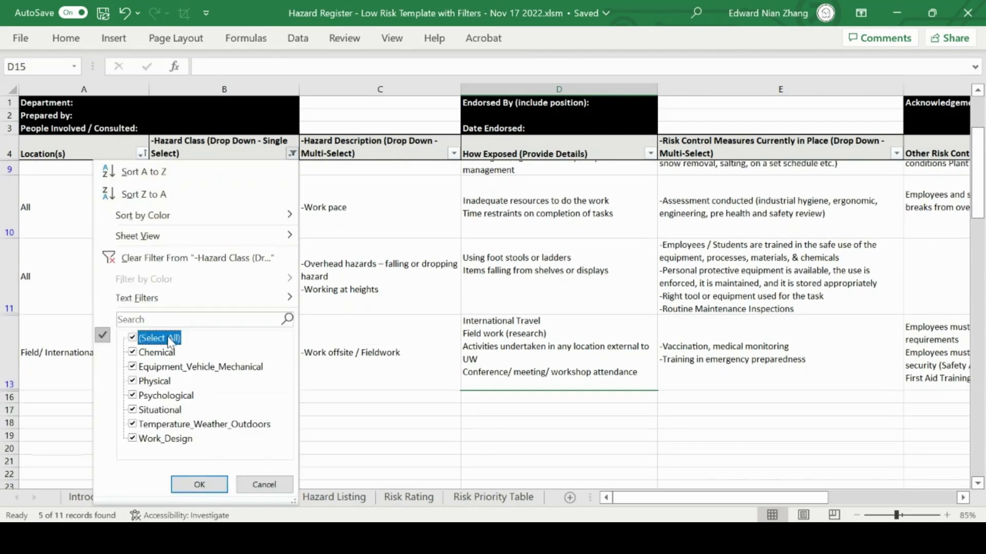
click(188, 485)
Enter "Text" as the How Exposed details for row 15.
scroll(374, 313, down, 2)
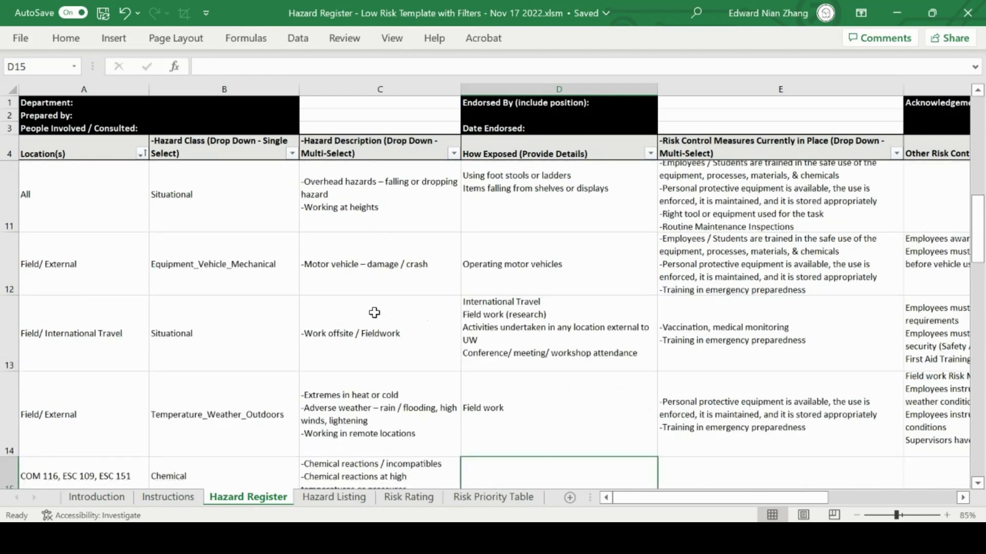
scroll(374, 312, down, 1)
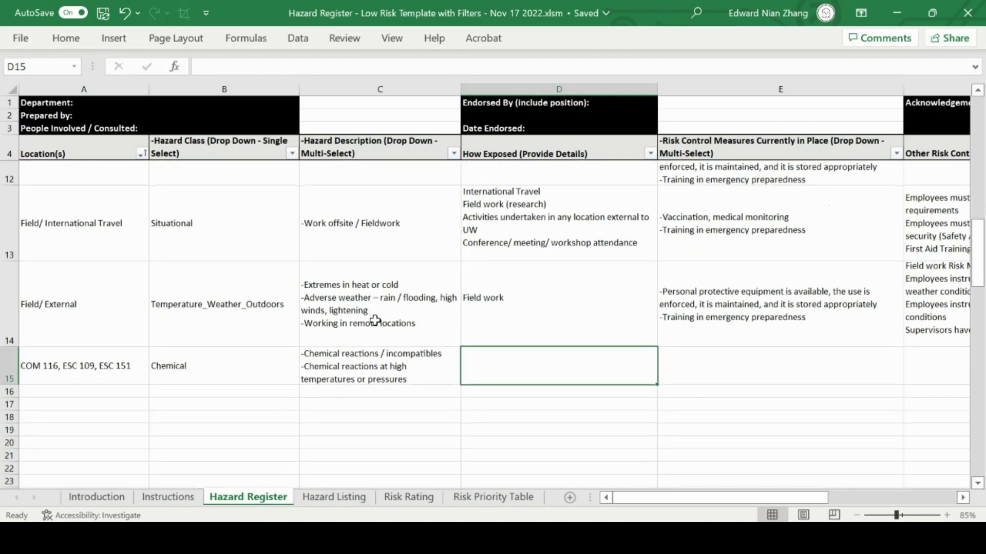
double_click(521, 366)
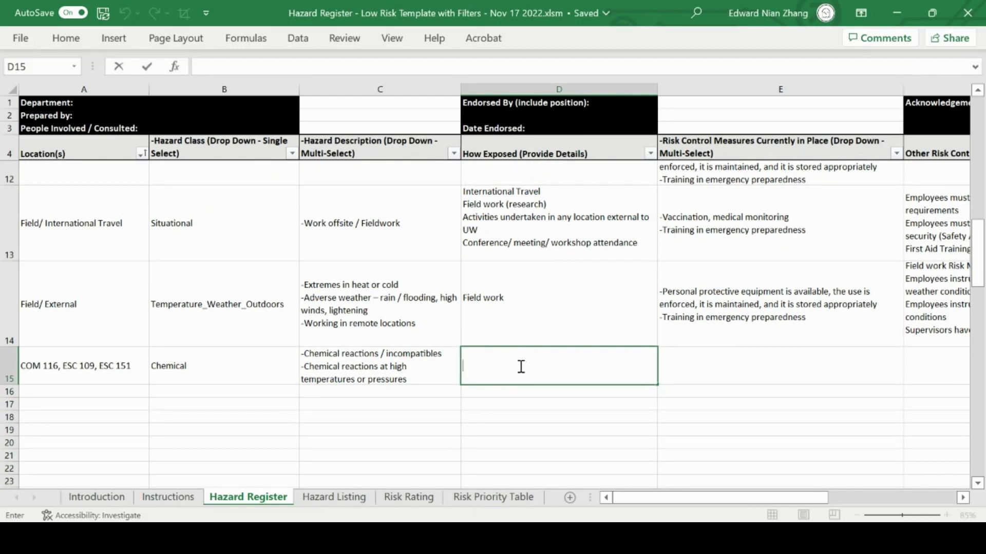
text(Text)
key(Return)
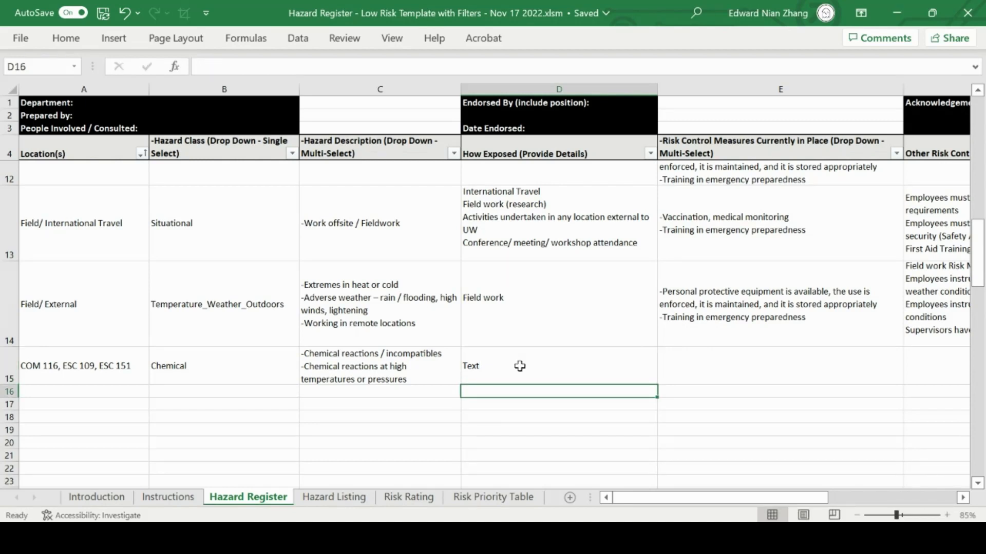
Replace the How Exposed details in row 15 with "May require an apostrophe", preceded by an apostrophe that forces text format.
click(519, 365)
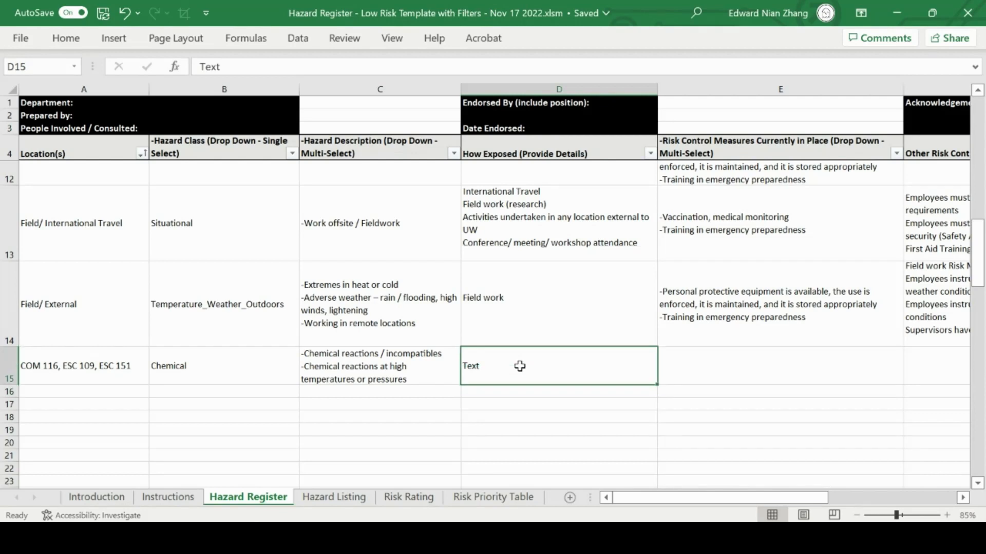
text(')
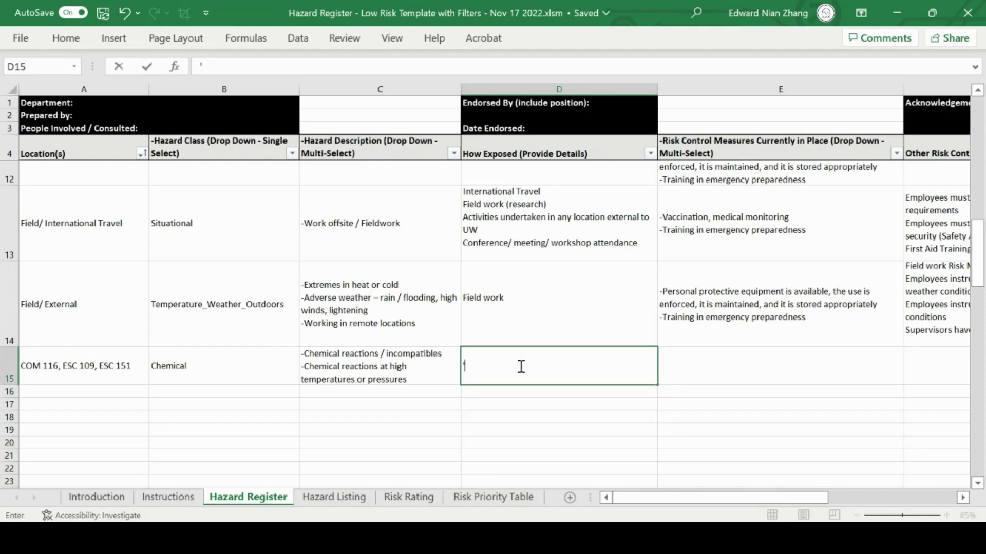
text(May require an)
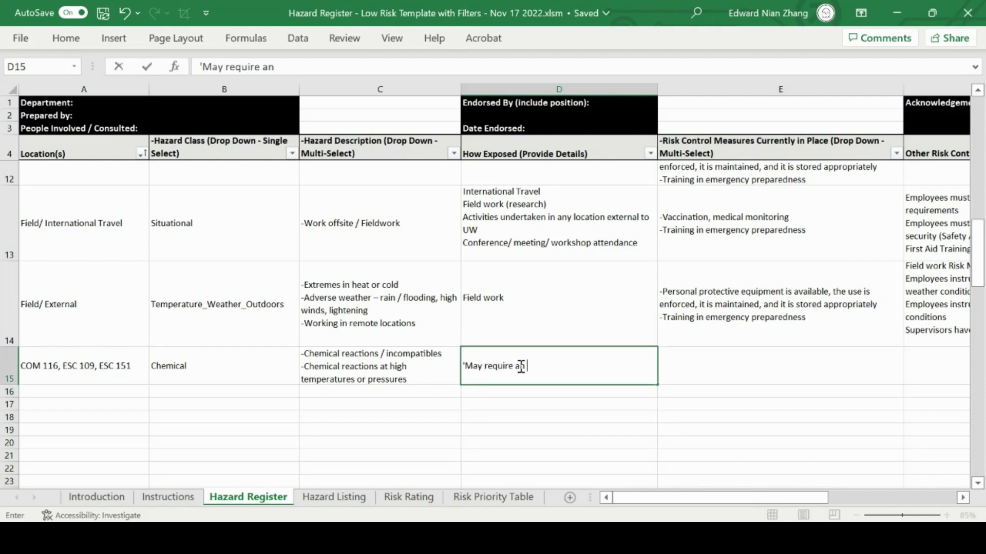
text( apostrophe)
key(Return)
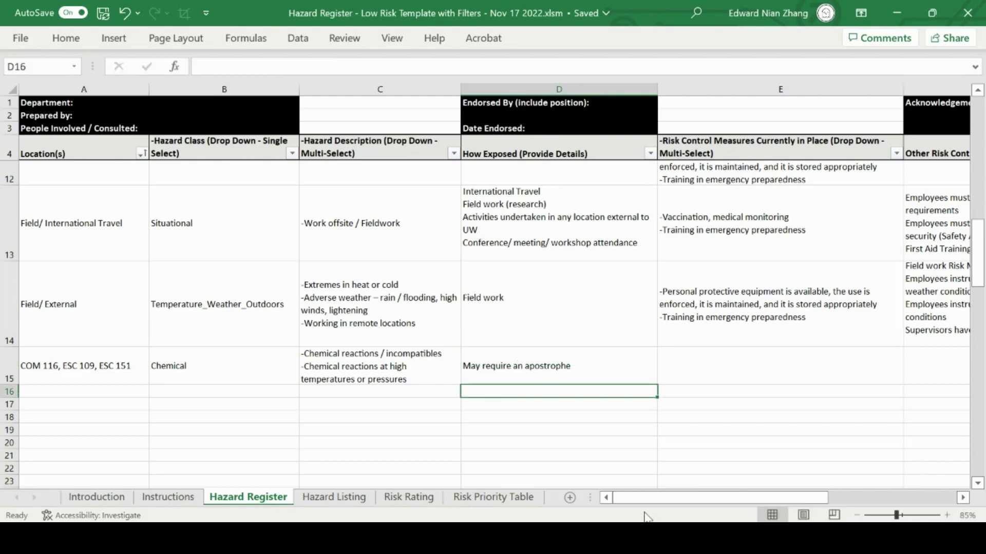
Add the risk control measures "Equipment guarded, contact impossible" and "Equipment has safety interlocks" to row 15.
drag(652, 498, 685, 498)
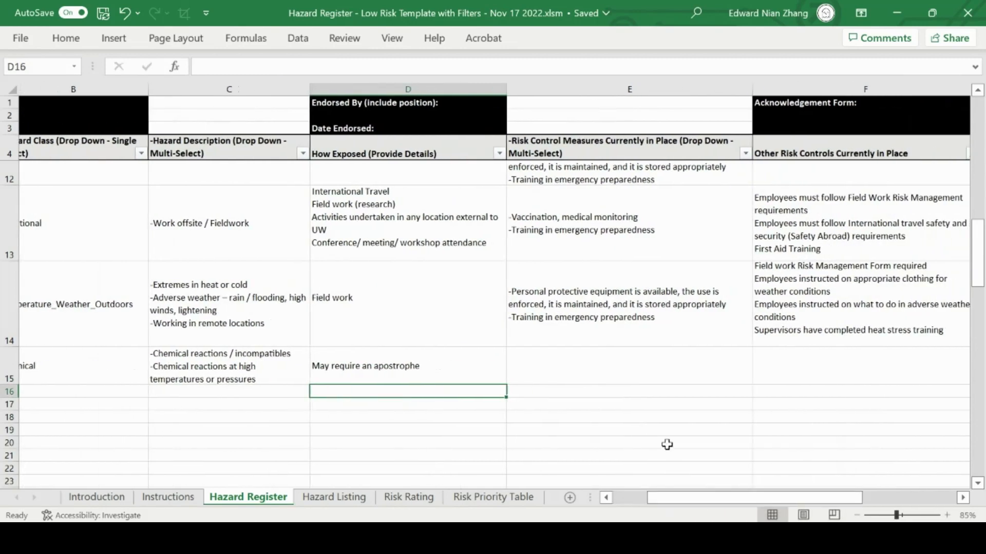
click(658, 362)
click(758, 377)
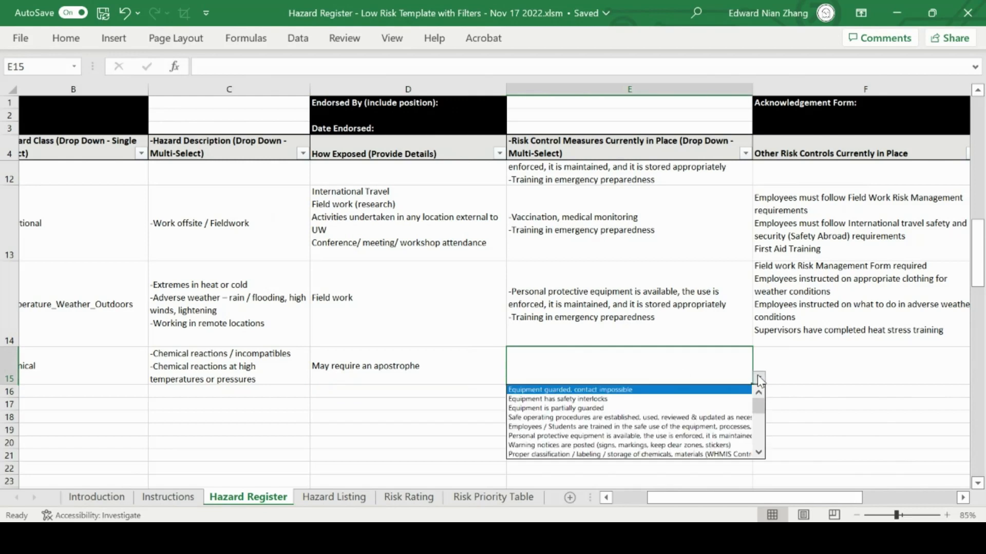
mouse_move(764, 412)
mouse_down()
mouse_move(763, 439)
mouse_move(759, 406)
mouse_up()
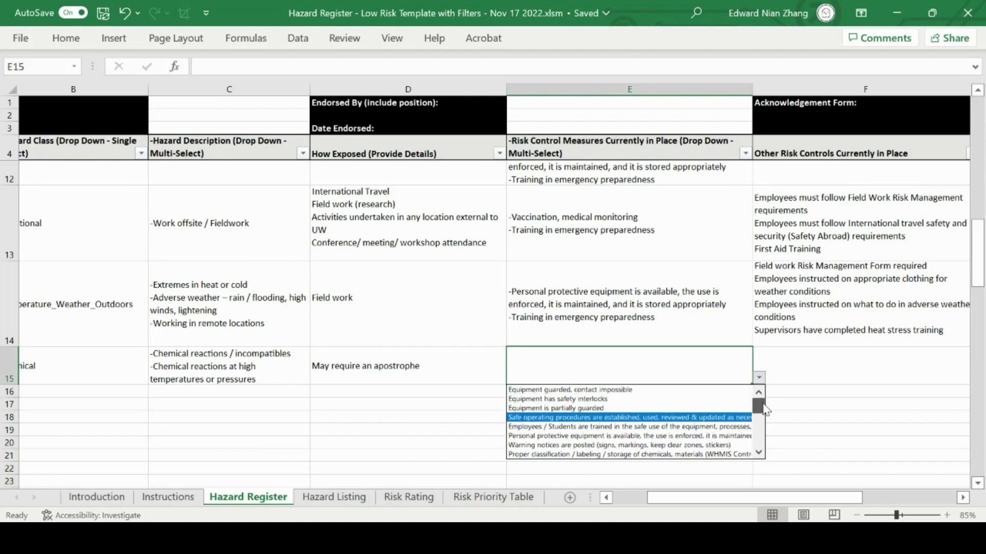
click(737, 391)
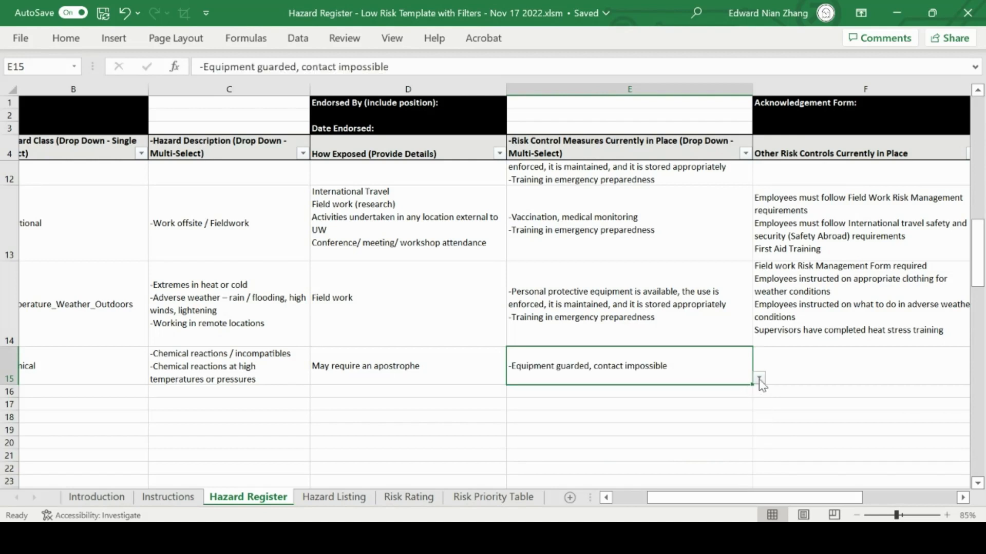
click(759, 378)
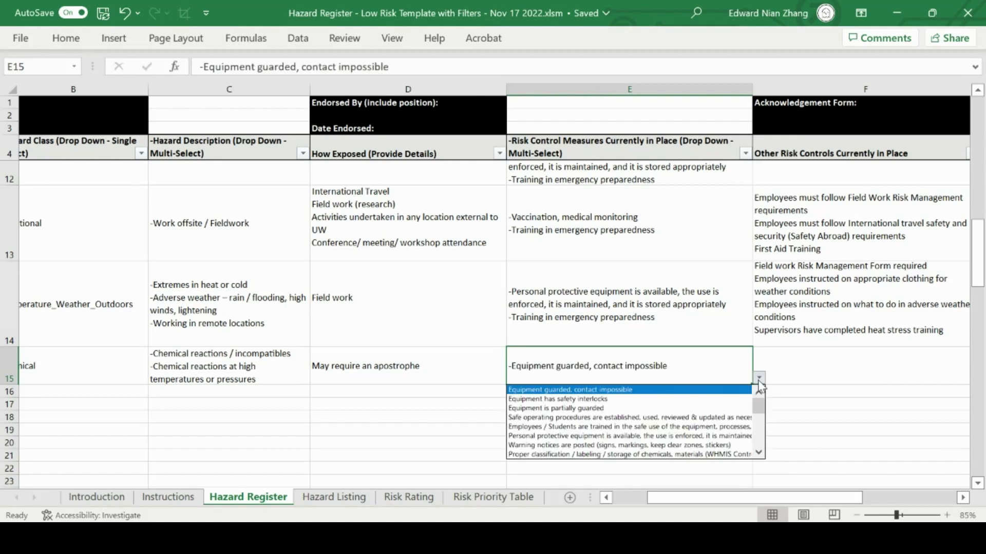
click(737, 398)
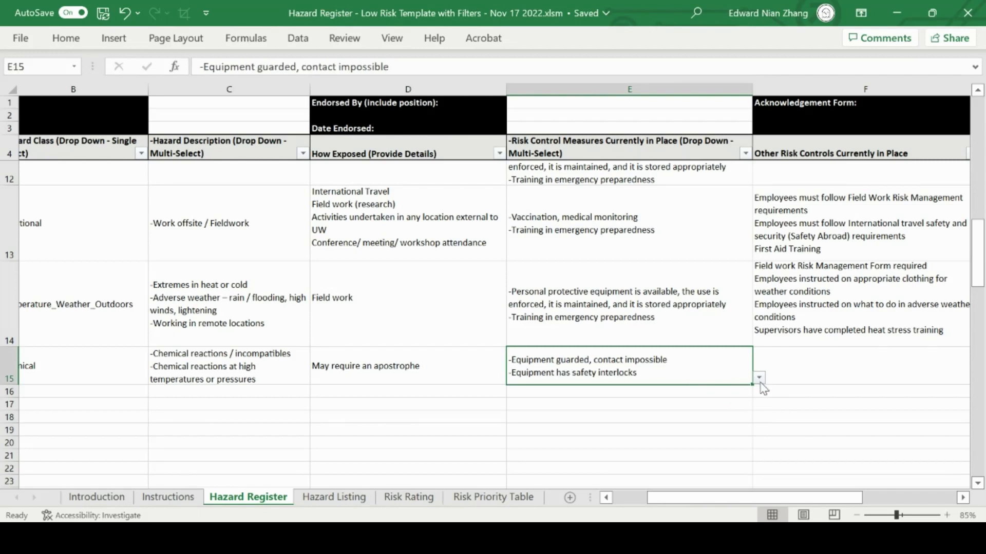
Enter "Other risk controls in place go here" as the Other Risk Controls text for row 15, with a leading apostrophe.
drag(716, 498, 760, 499)
click(691, 365)
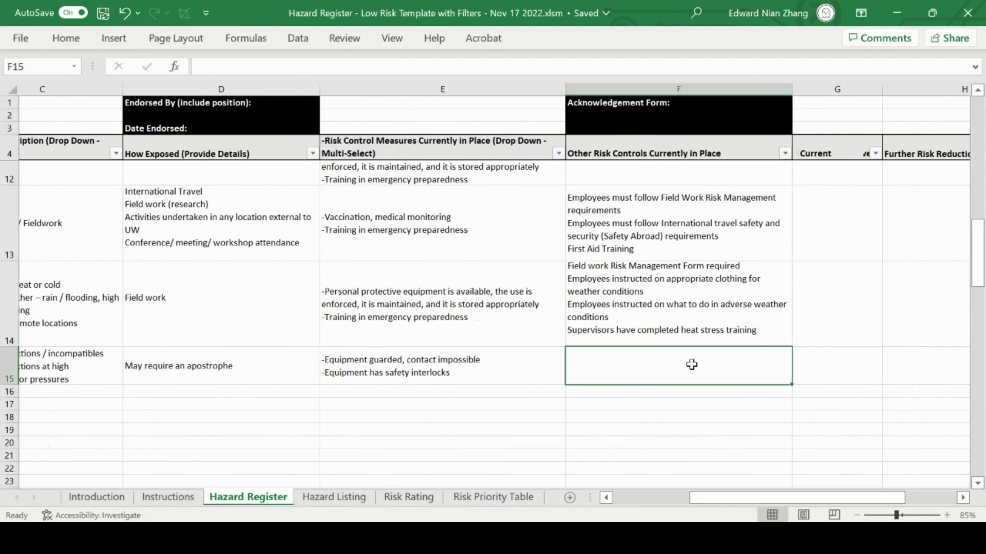
double_click(692, 364)
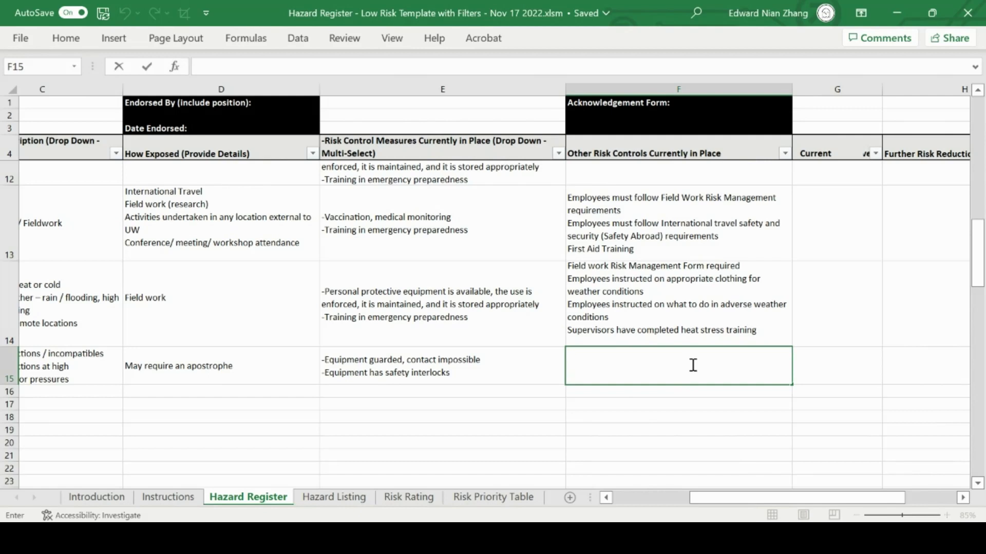
text('Other risk con)
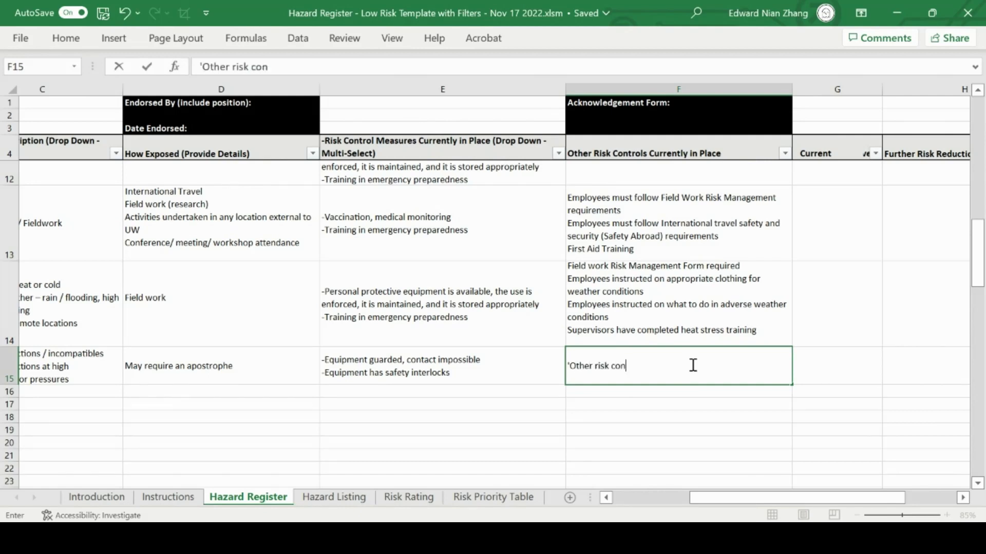
text(trols in place )
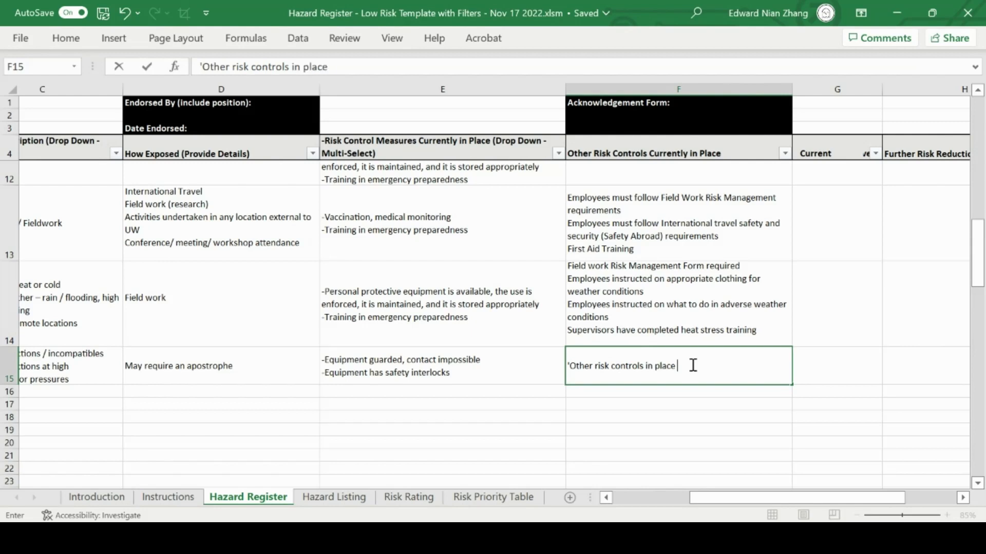
text(go here)
click(696, 403)
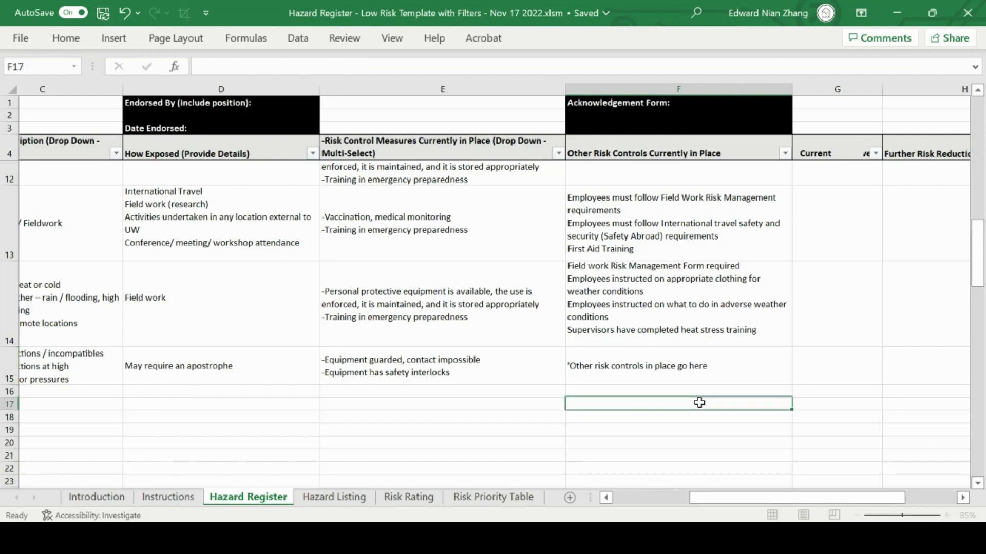
Replace the Other Risk Controls text in row 15 with "May need an apostrophe!", preceded by an apostrophe that forces text format.
click(749, 361)
text(')
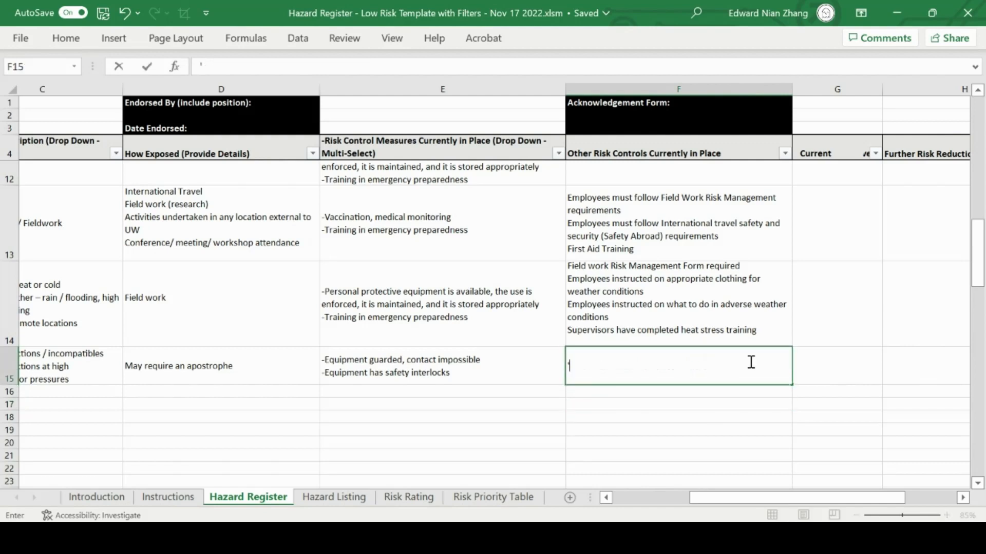
text(May need an)
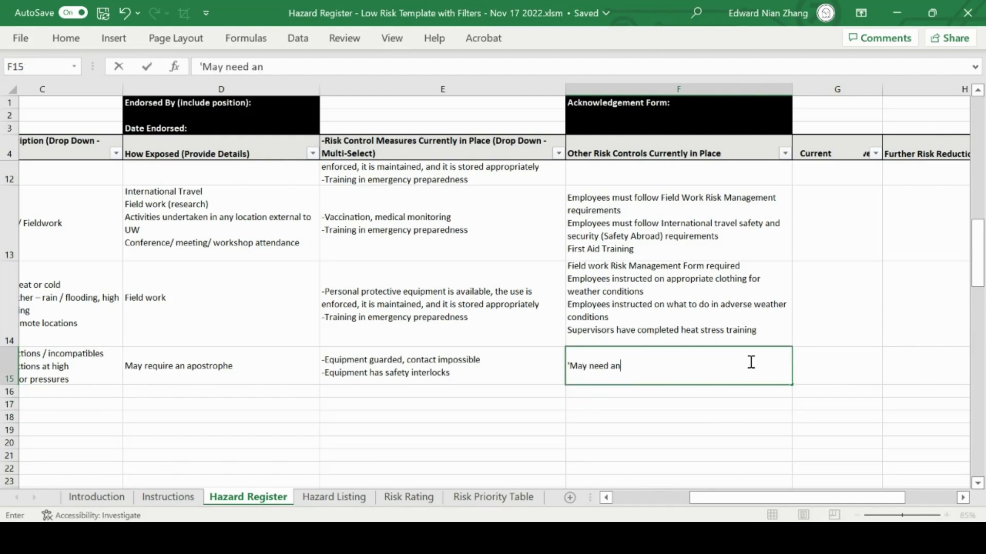
text( apostrophe!)
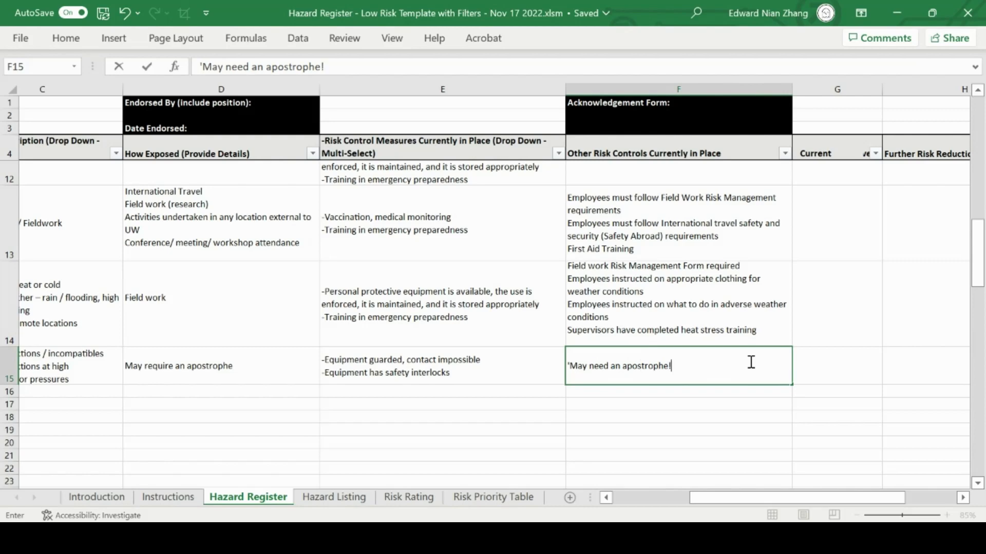
click(735, 414)
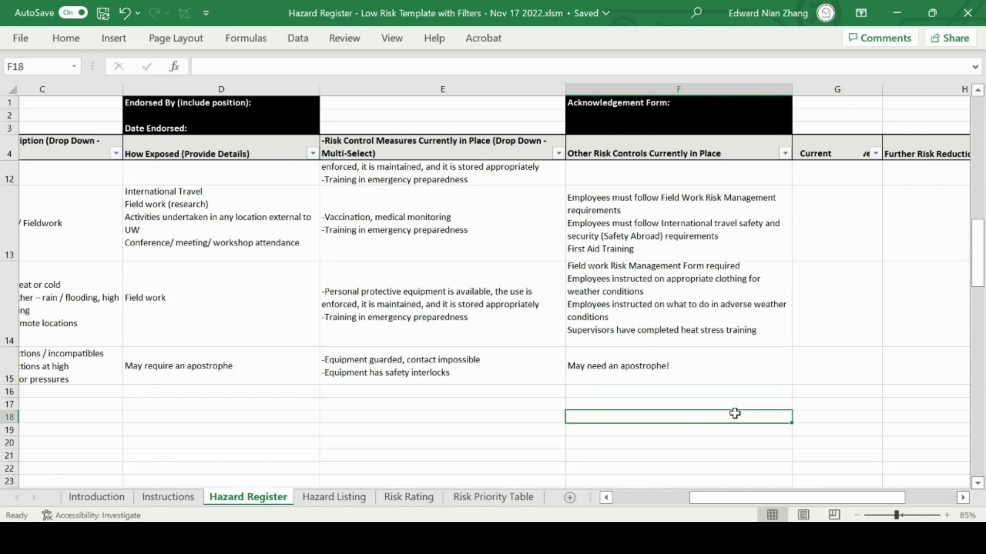
Consult the Risk Rating matrix's severity and likelihood categories to determine the current risk level for row 15.
drag(760, 499, 786, 482)
click(713, 378)
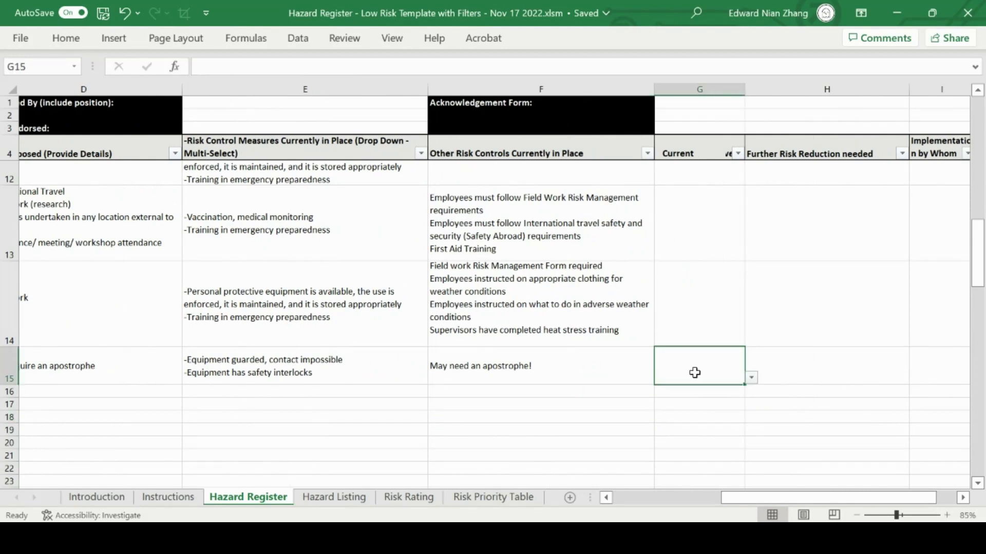
click(419, 499)
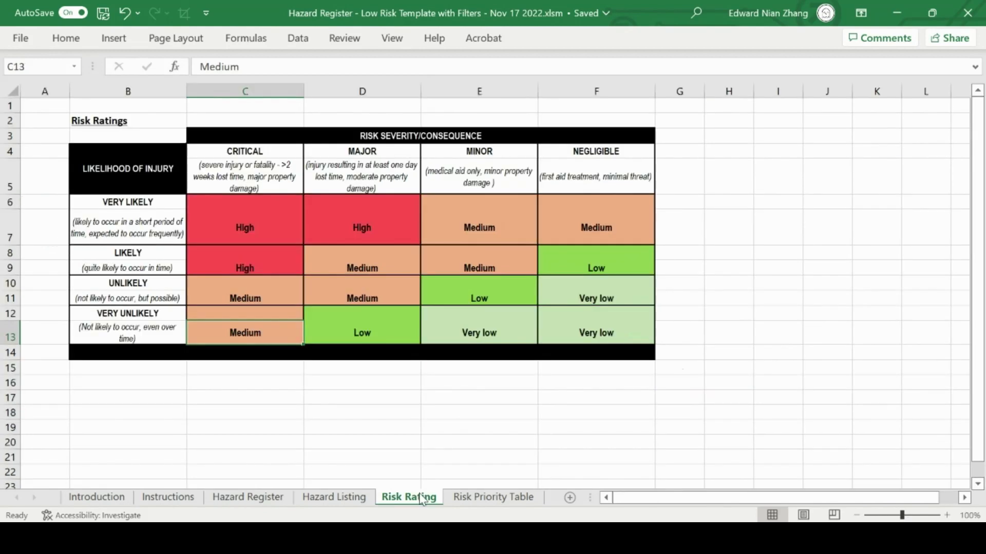
drag(257, 151, 564, 177)
drag(167, 204, 160, 334)
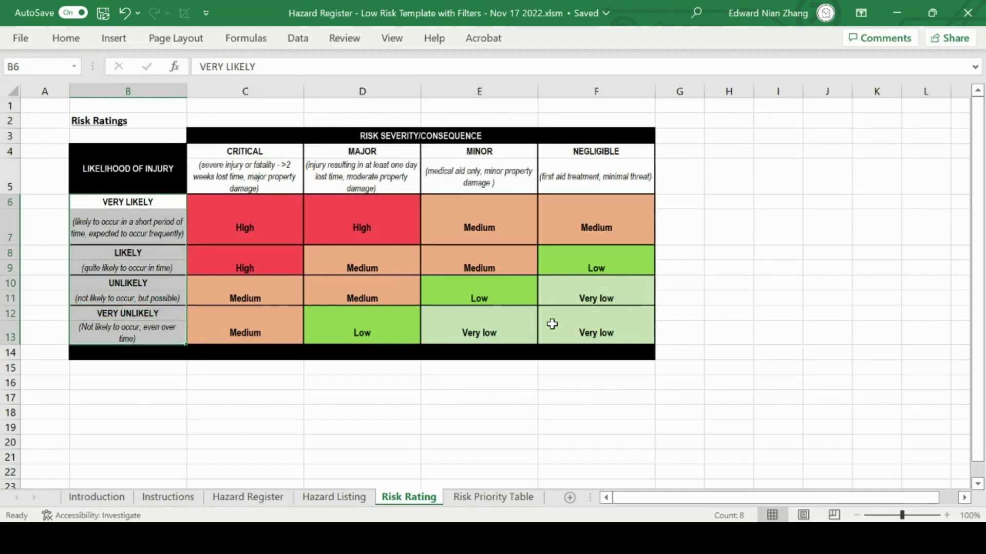
click(442, 327)
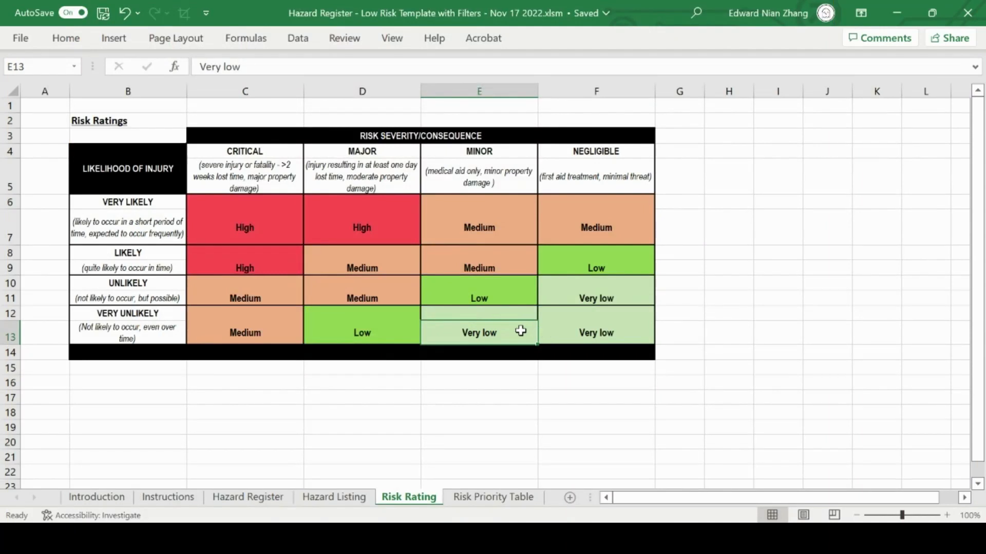
Set the Current Risk Level of row 15 in the Hazard Register to Very Low.
click(253, 499)
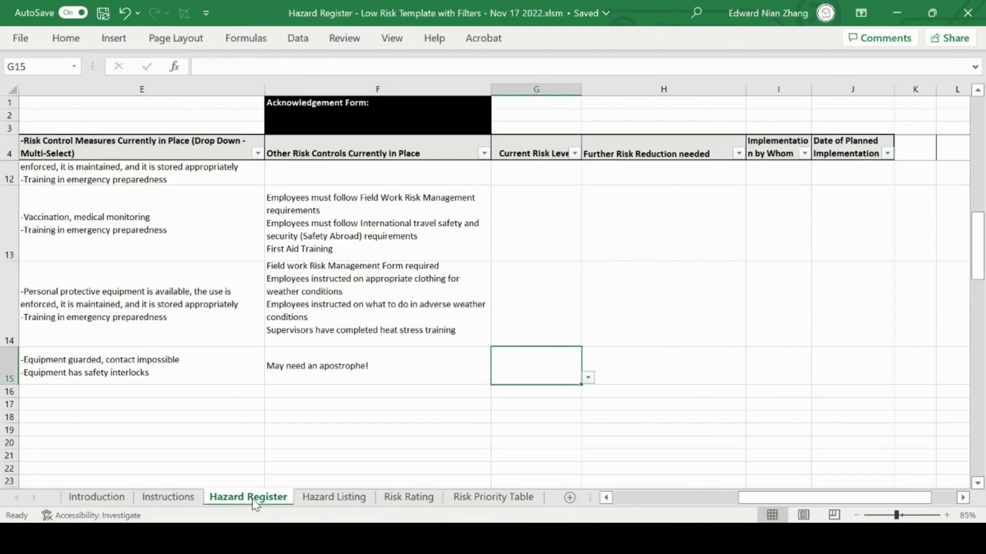
click(588, 378)
click(548, 389)
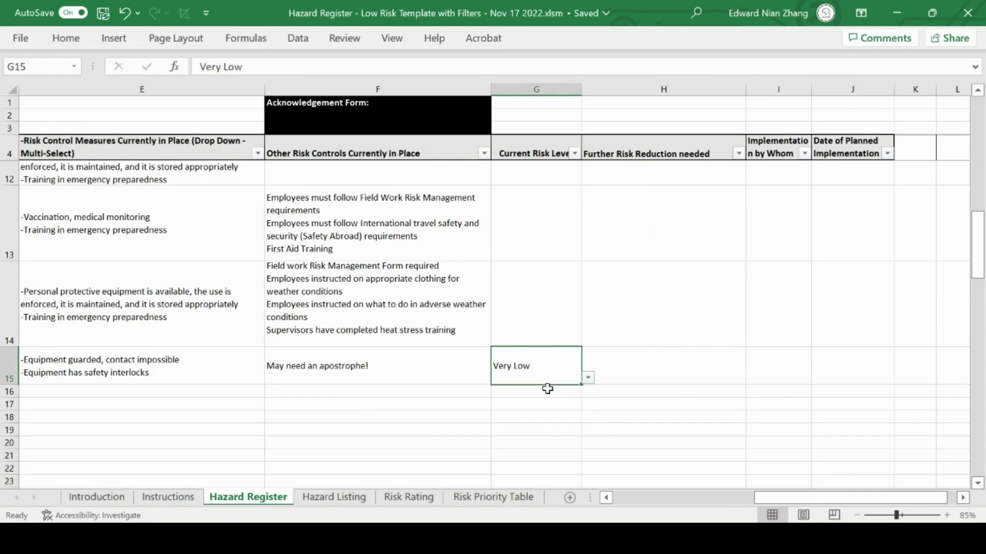
click(588, 377)
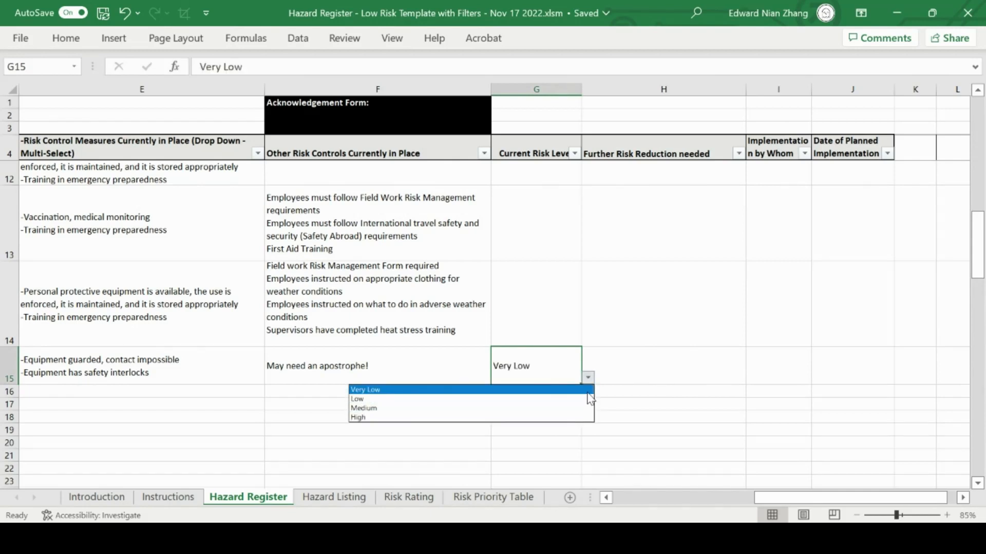
key(Escape)
Enter "Any control measures needed to reduce risk" under Further Risk Reduction needed for row 15, preceded by an apostrophe.
click(688, 362)
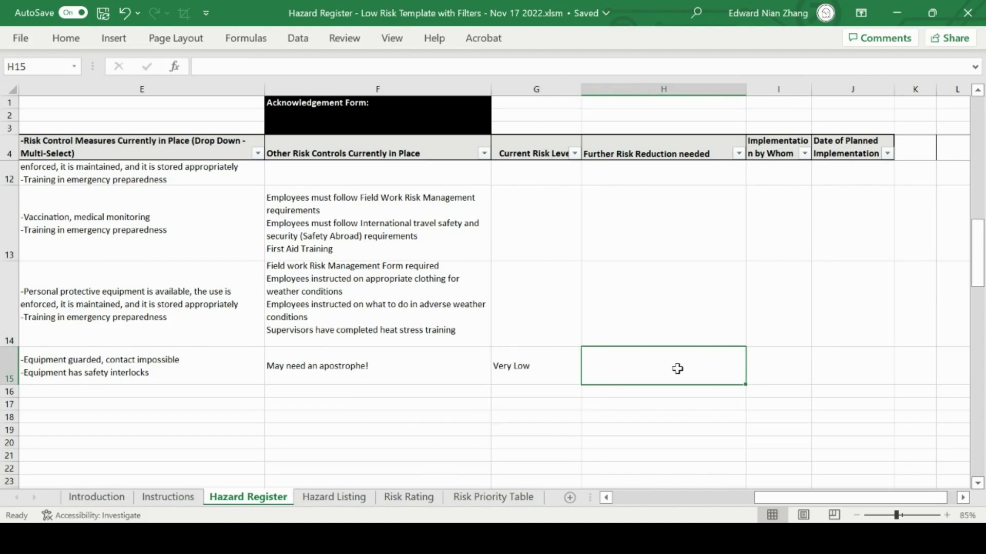
double_click(677, 369)
text(')
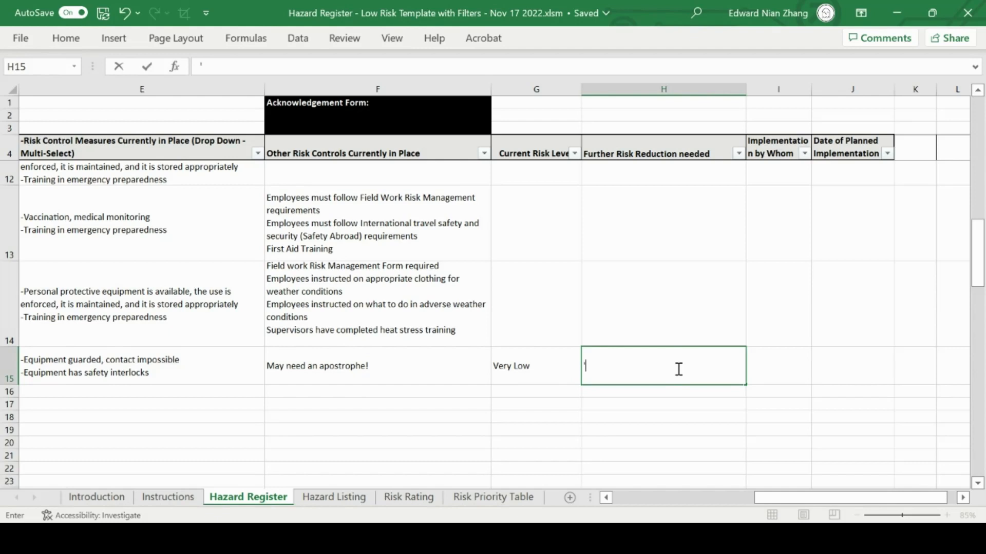
text(Any contro)
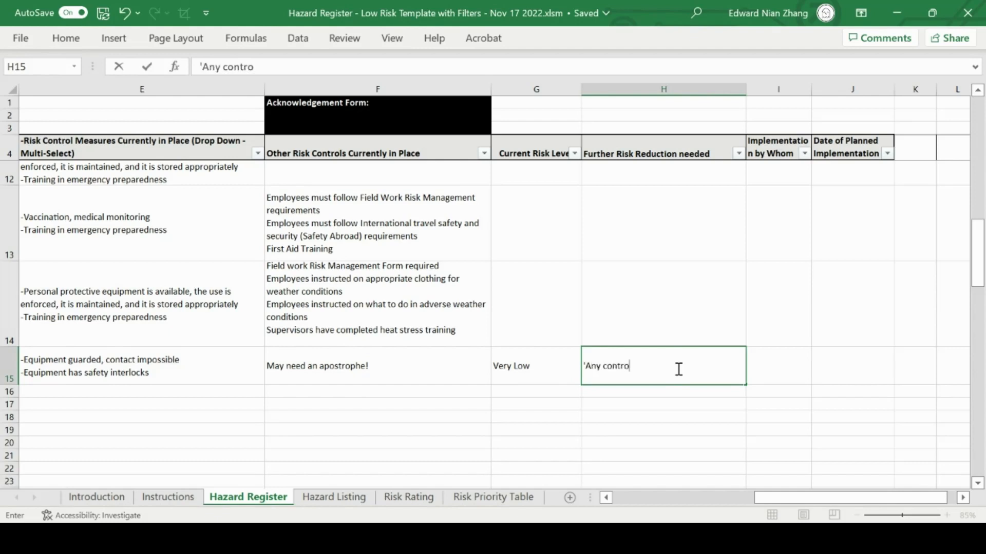
text(l measures needed to red)
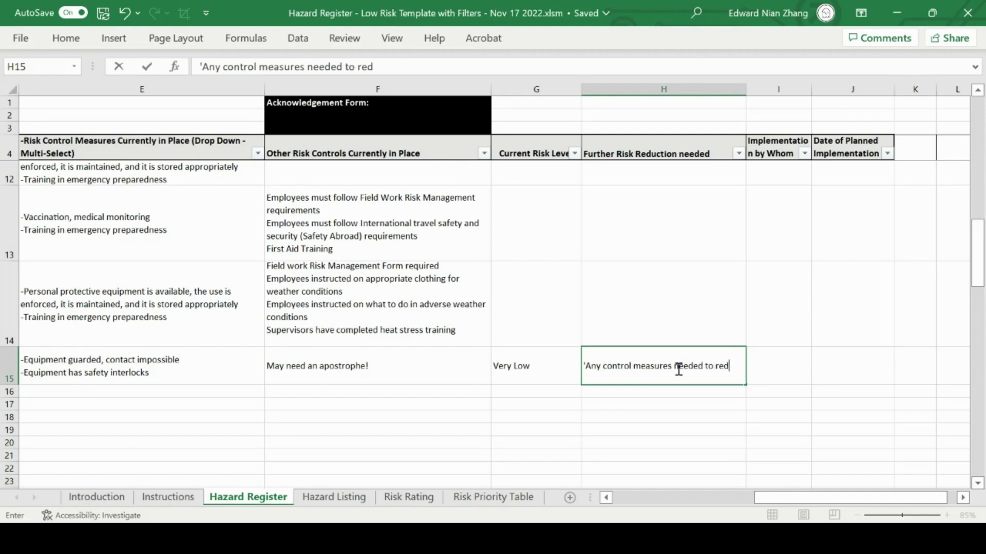
text(uce risk)
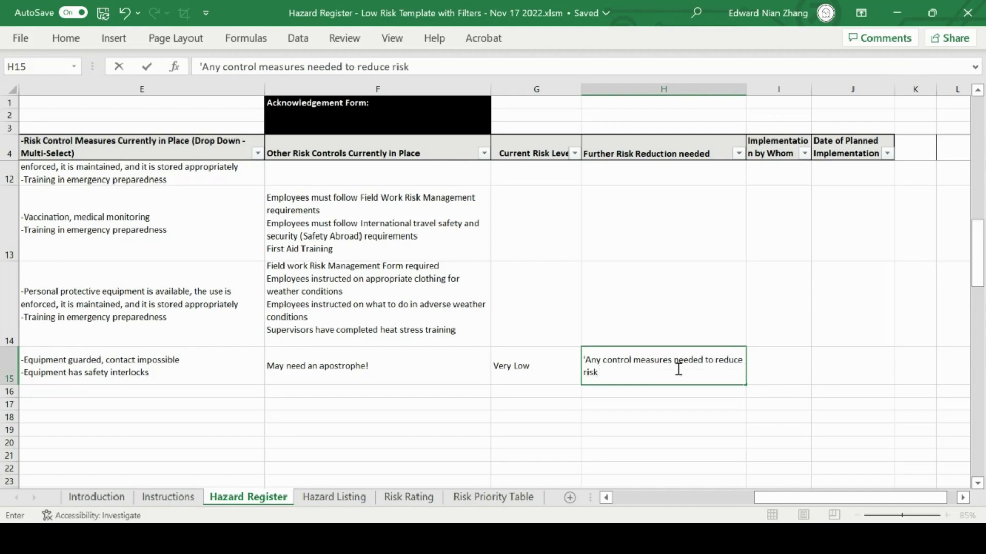
click(758, 370)
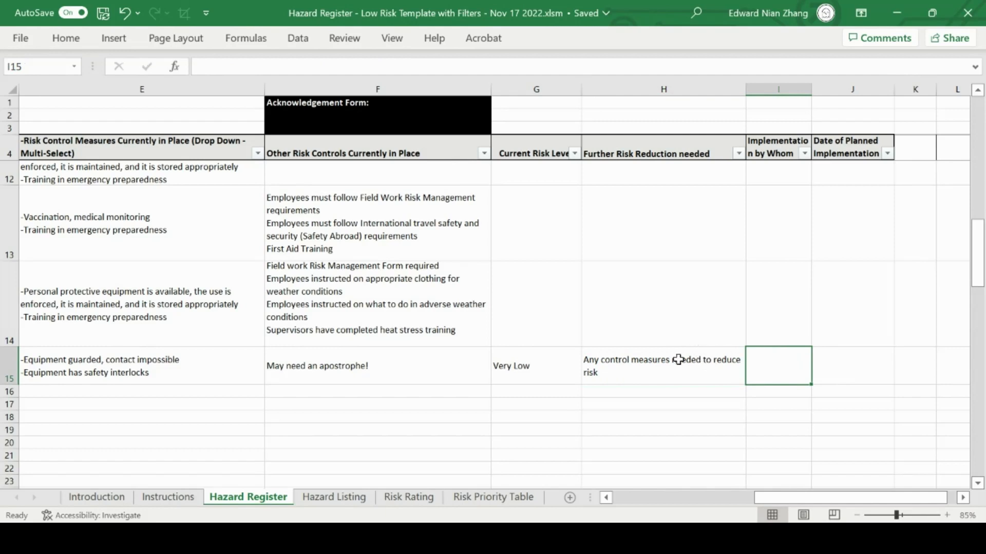
click(558, 371)
click(588, 378)
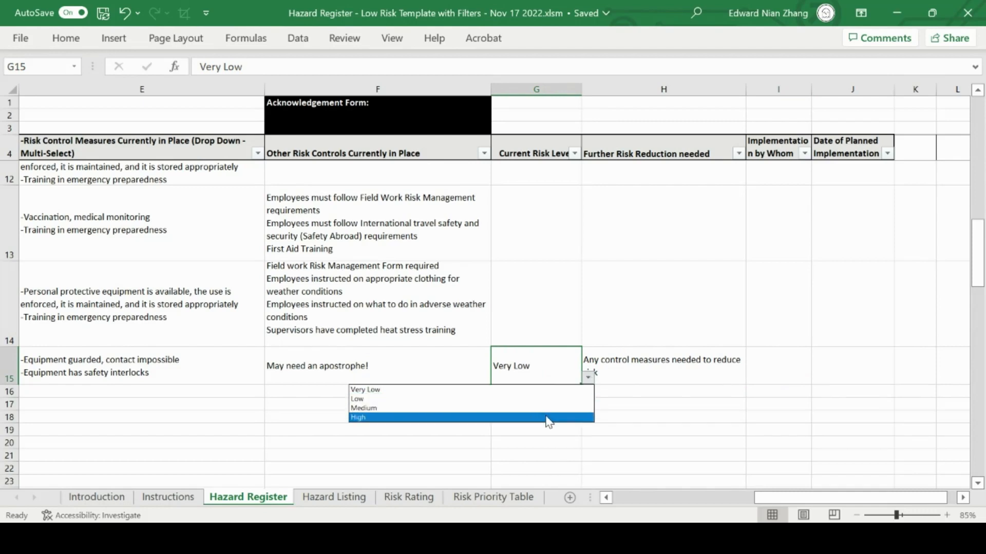
click(587, 378)
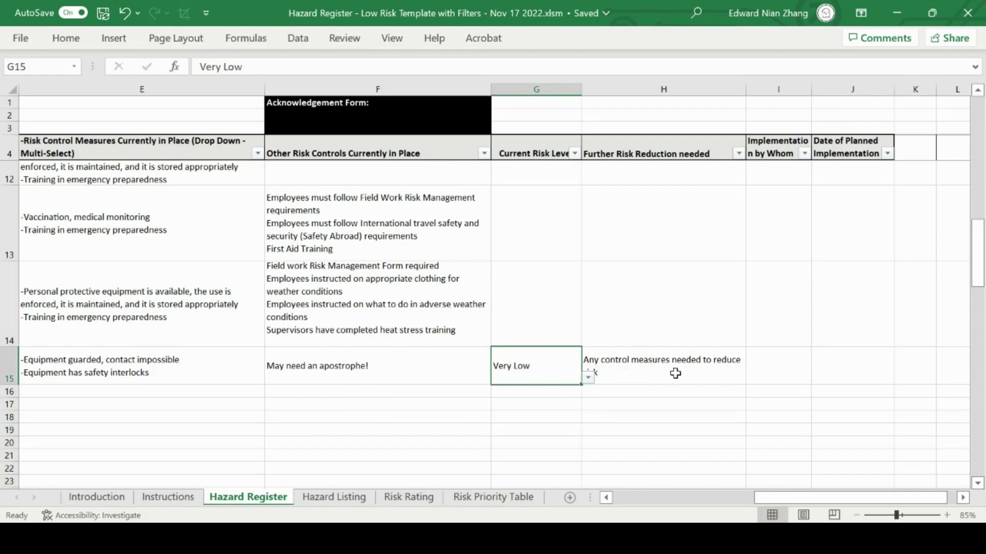
click(779, 370)
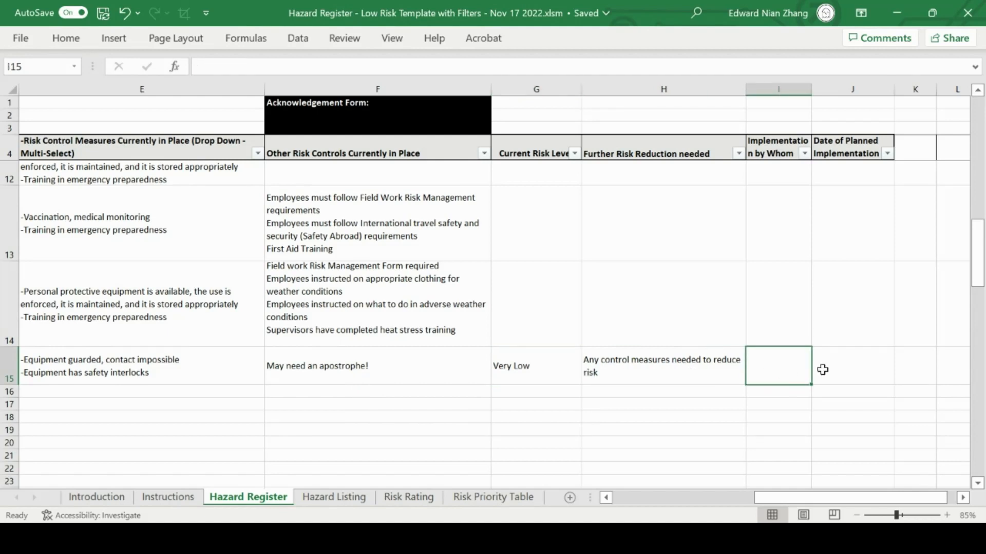
click(857, 370)
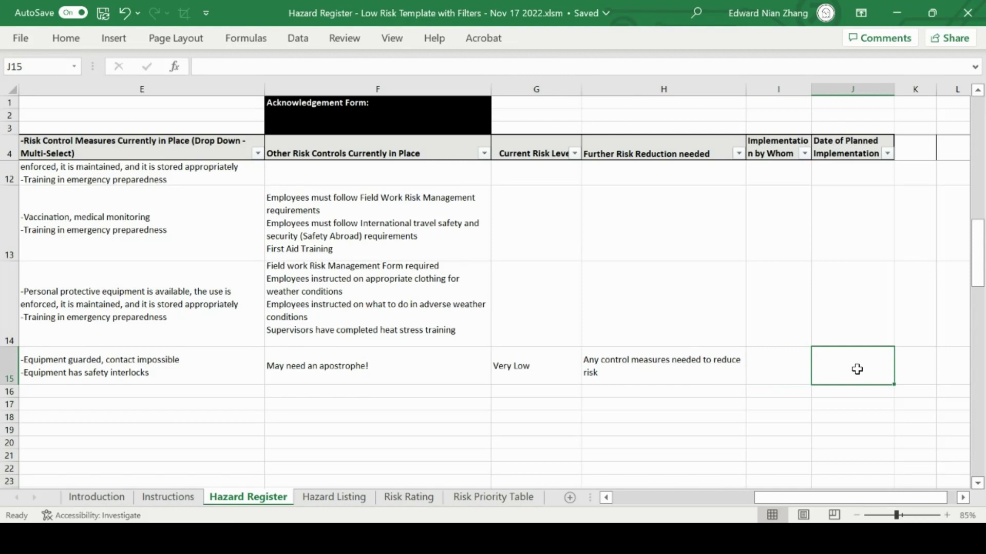
Enter "Personnel" as Implementation by Whom and "Date" as Date of Planned Implementation for row 15, each with a leading apostrophe.
click(795, 369)
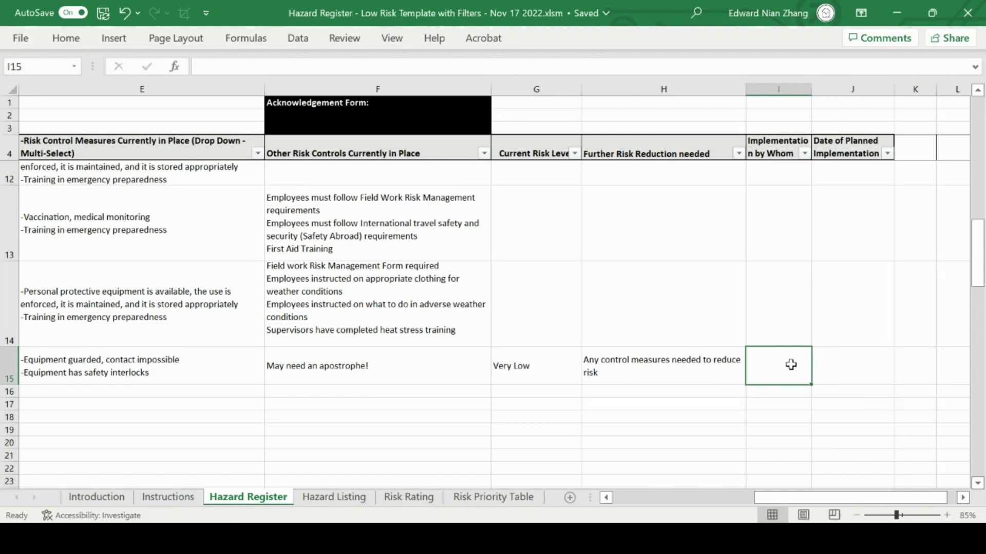
double_click(791, 365)
text('Personnel)
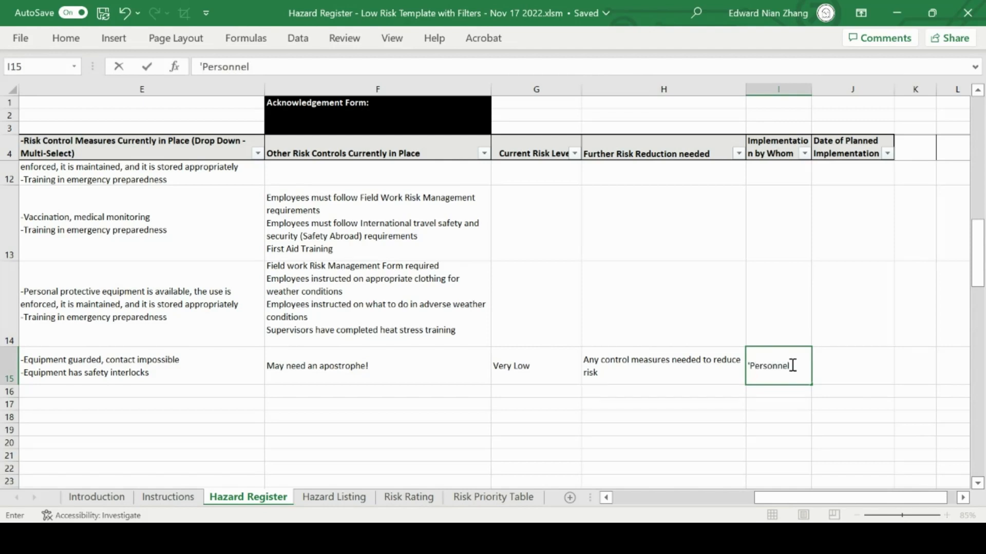
click(831, 364)
text('Date)
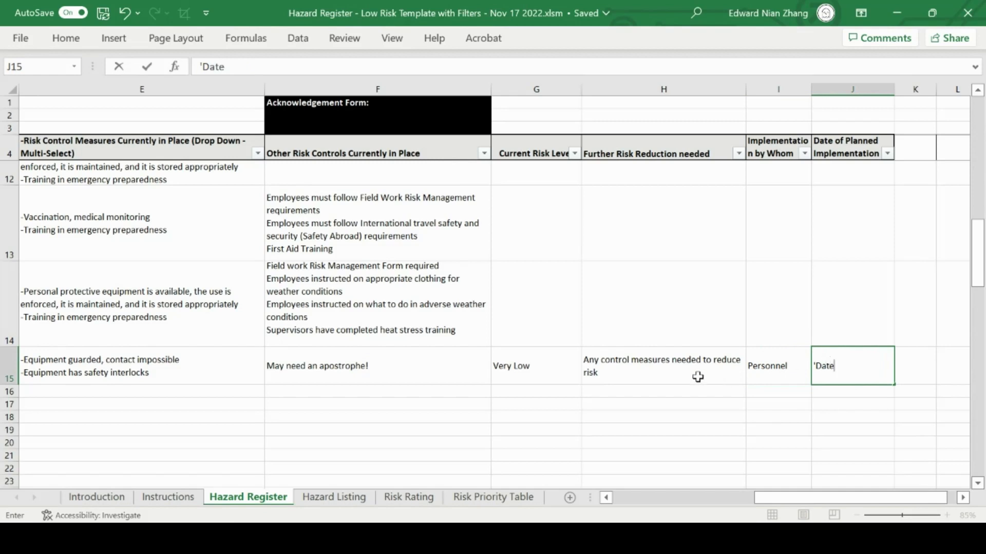
click(699, 392)
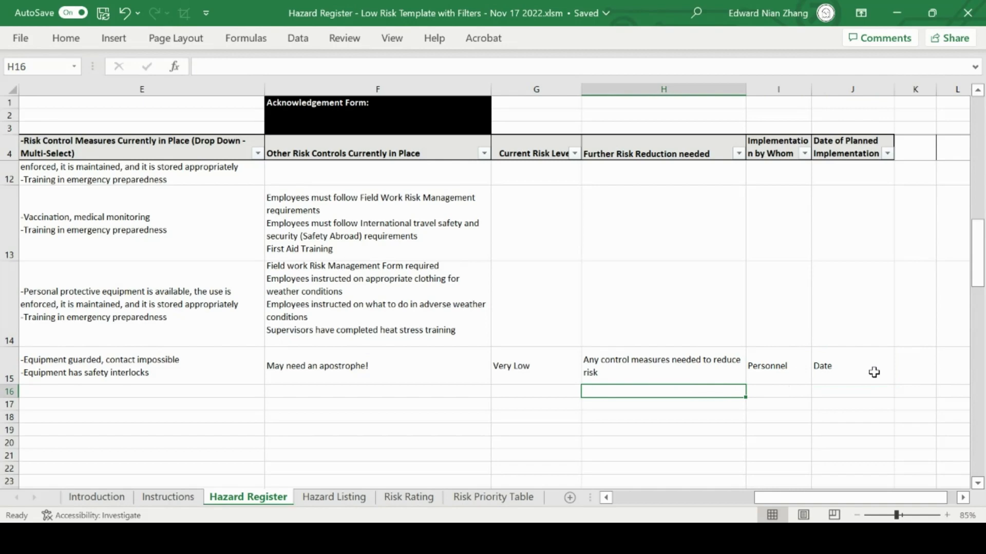
Select the first empty Location(s) cell, A16, directly below the completed hazard entry.
drag(844, 498, 618, 496)
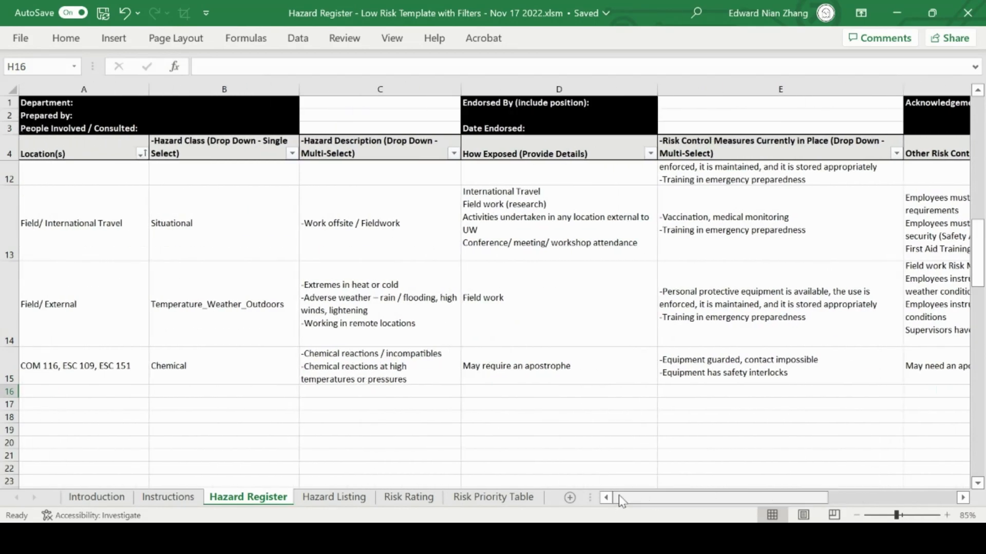
click(104, 392)
click(105, 405)
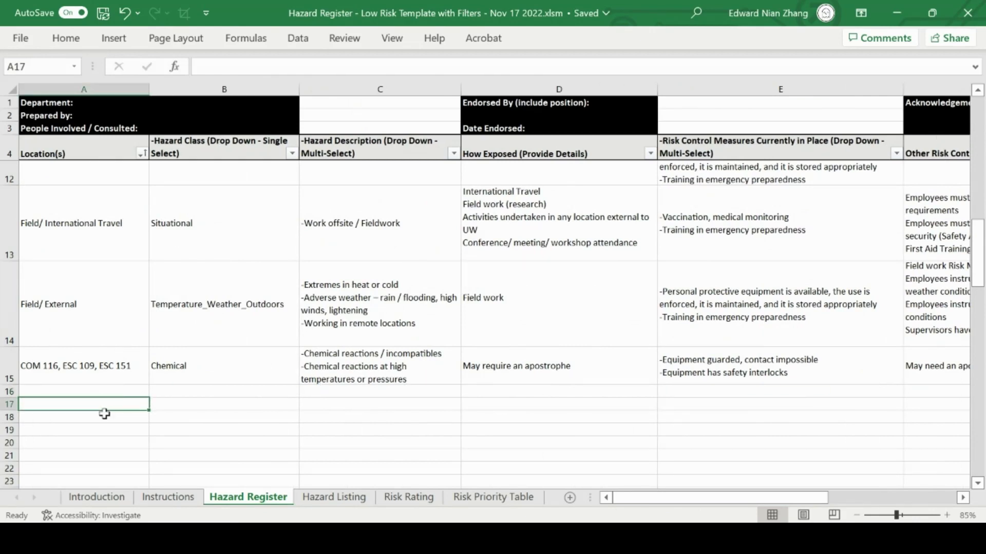
click(105, 418)
click(108, 430)
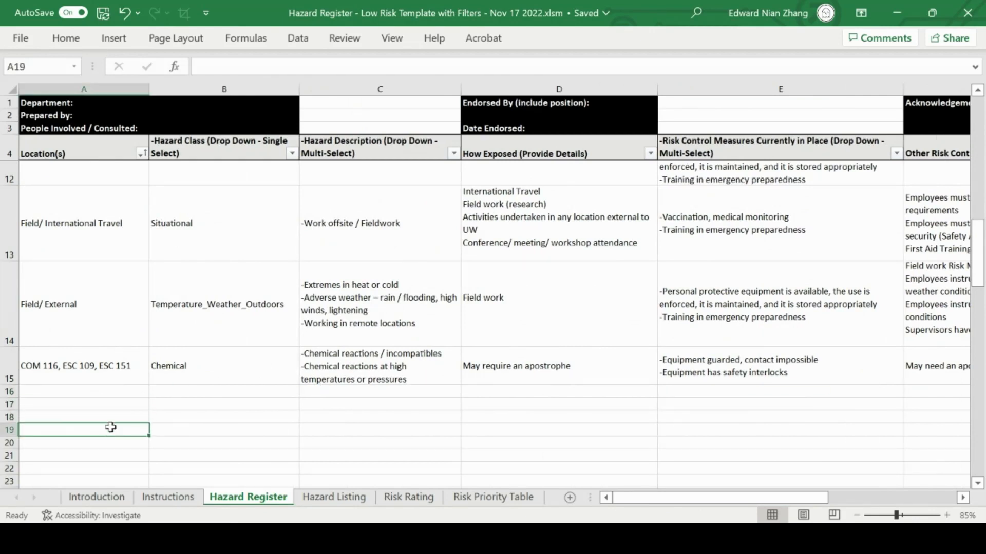
click(111, 392)
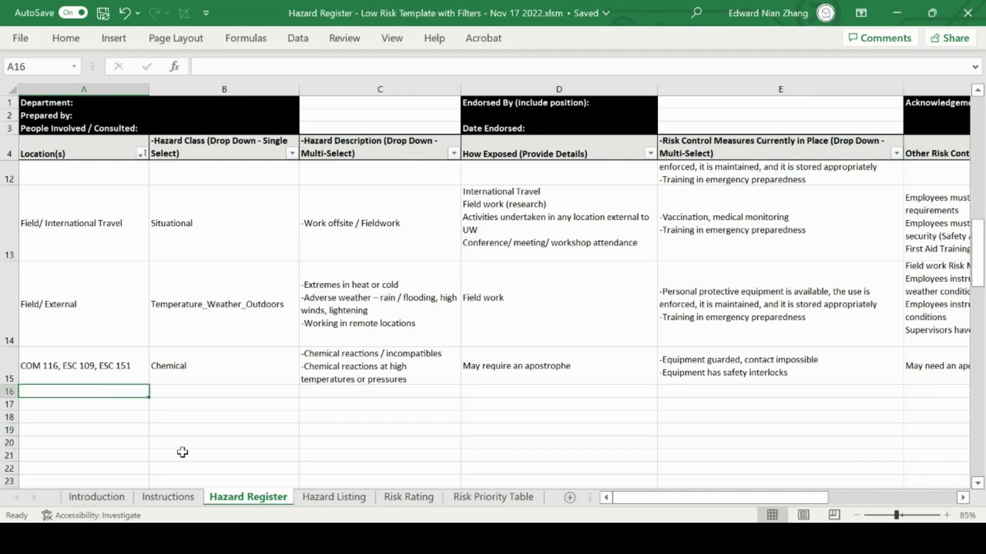